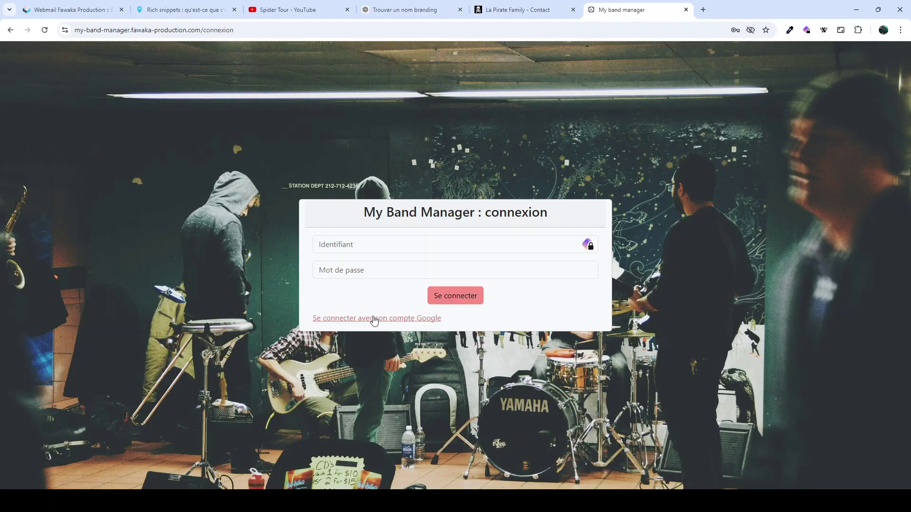
Sign in with the Google account and open the Faygo Tour 2025 email template in the Builder
left_click(375, 323)
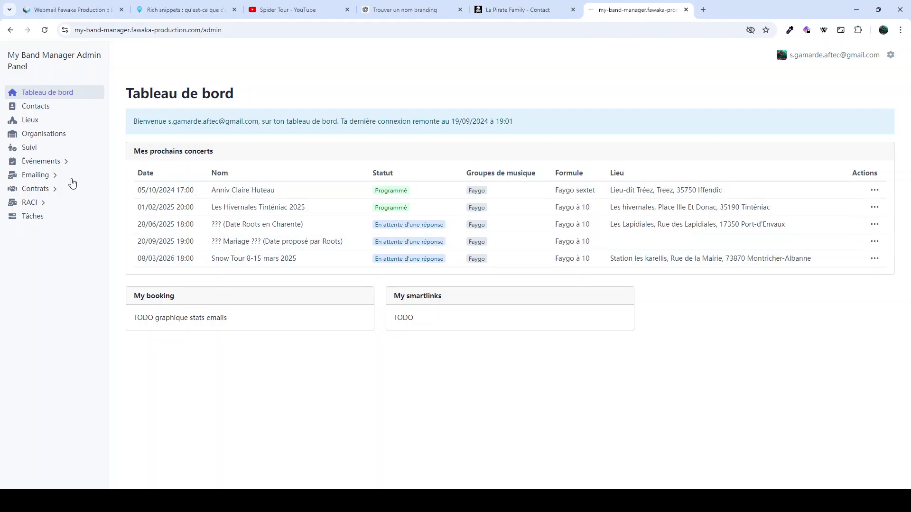
left_click(38, 178)
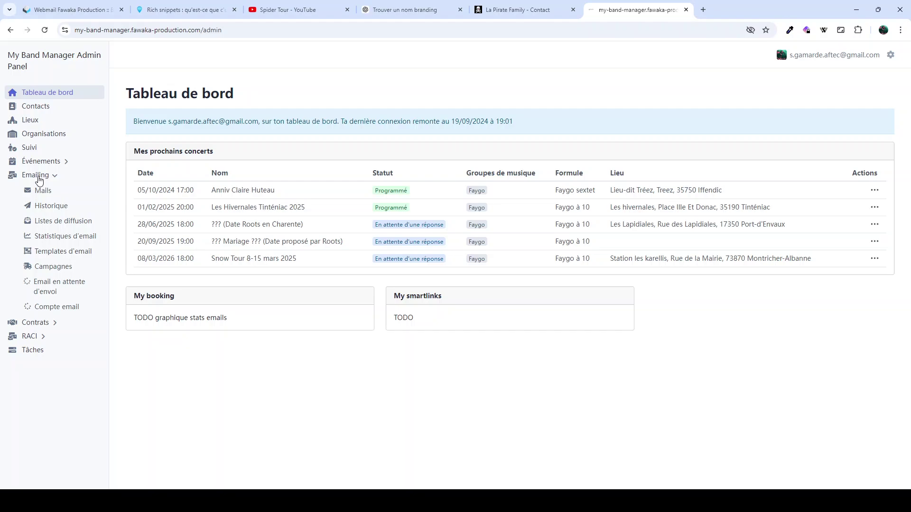
left_click(56, 254)
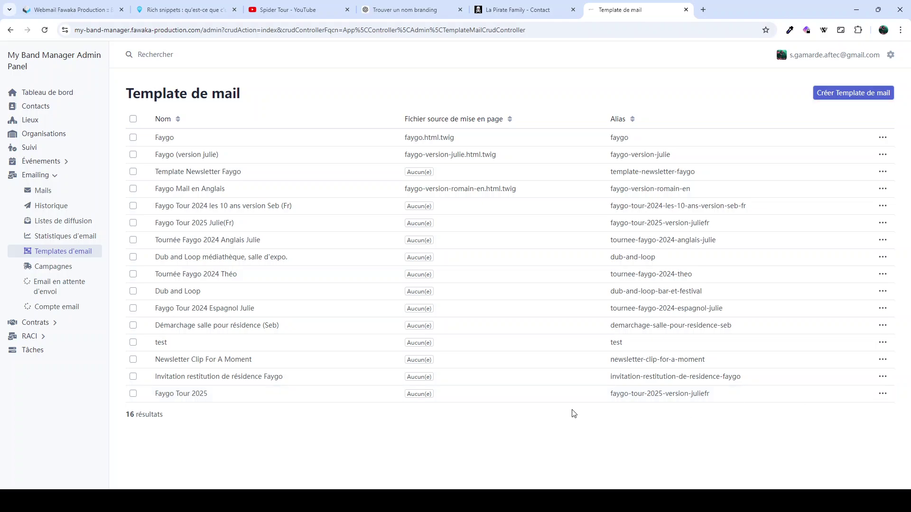
left_click(883, 394)
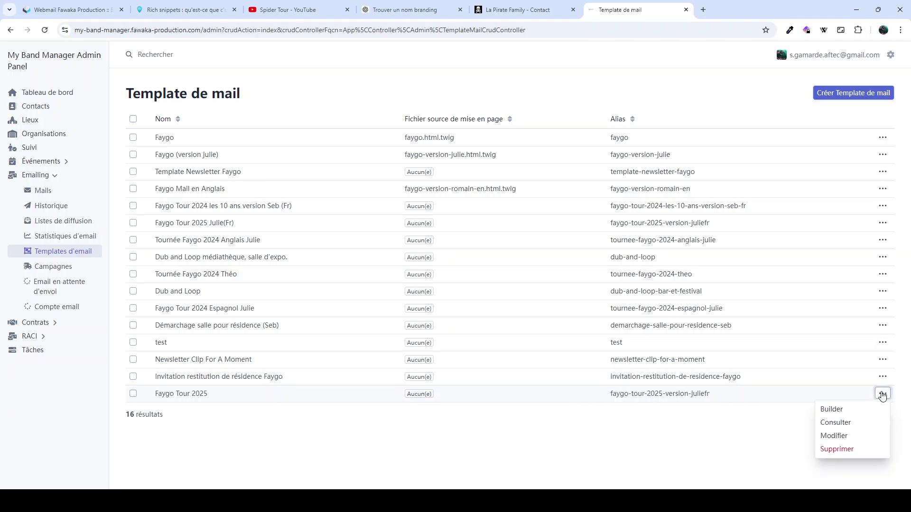
left_click(832, 410)
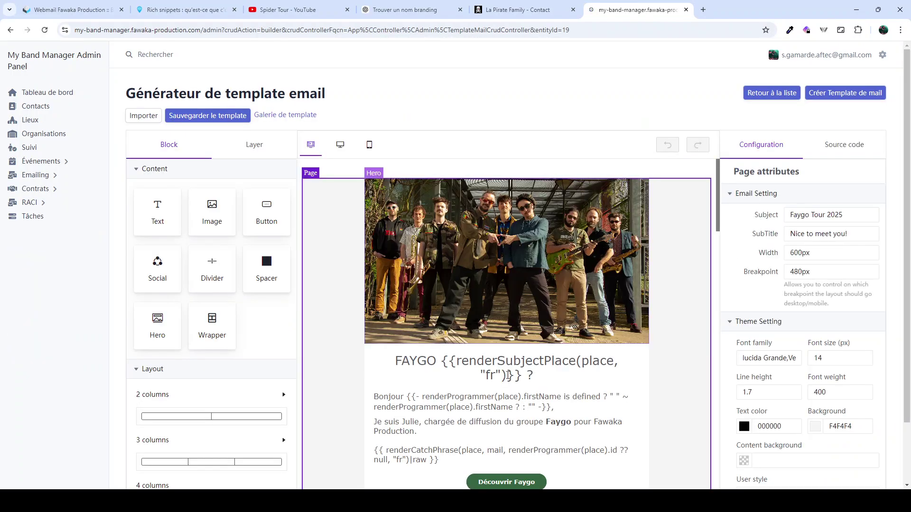
Look through the Faygo Tour 2025 template's content, including its heading, placeholders, images and text blocks
scroll(498, 355, "down", 10)
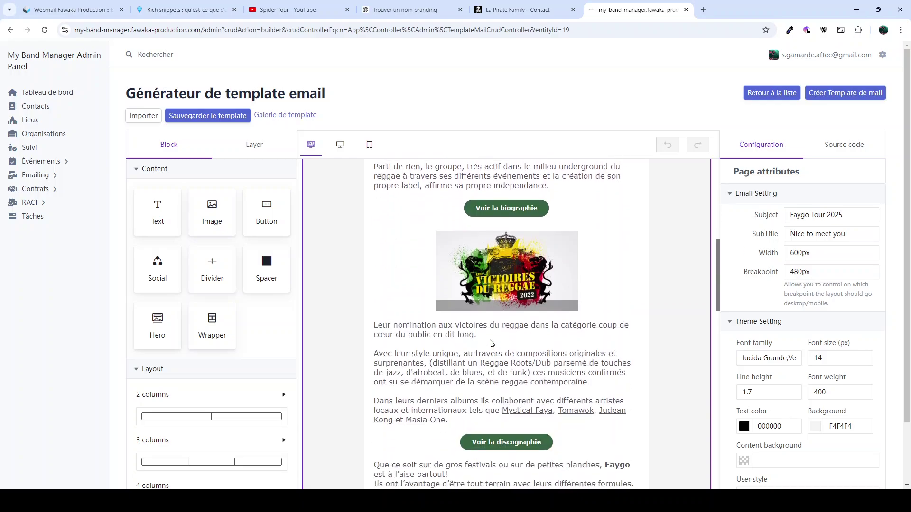
scroll(492, 342, "up", 10)
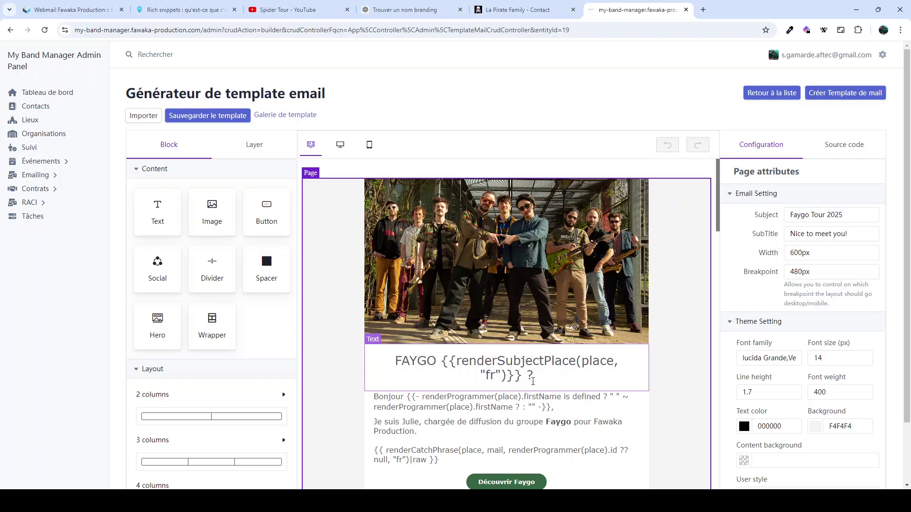
scroll(522, 379, "down", 1)
scroll(498, 377, "up", 1)
scroll(479, 371, "down", 2)
scroll(522, 365, "up", 2)
scroll(505, 382, "down", 2)
scroll(440, 379, "up", 2)
left_click(529, 378)
type("en 2")
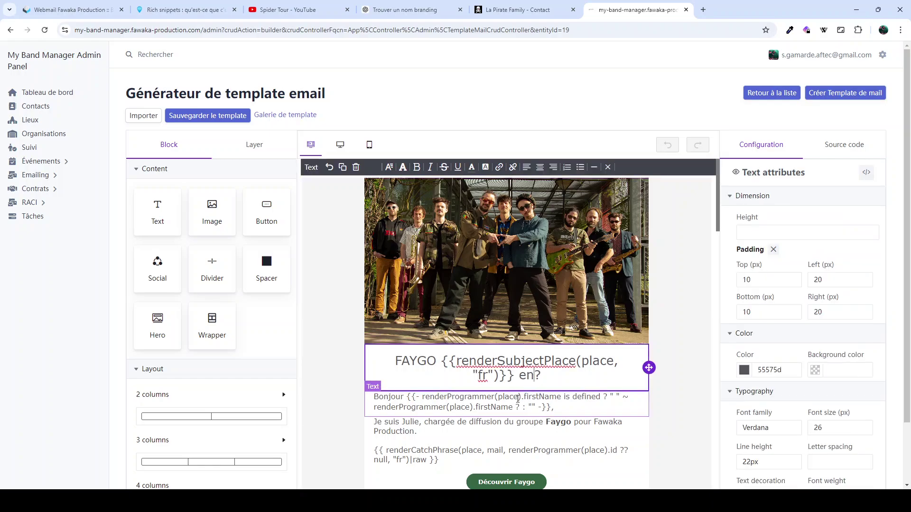
type("025")
key("BackSpace")
key("BackSpace")
key("BackSpace")
key("BackSpace")
key("BackSpace")
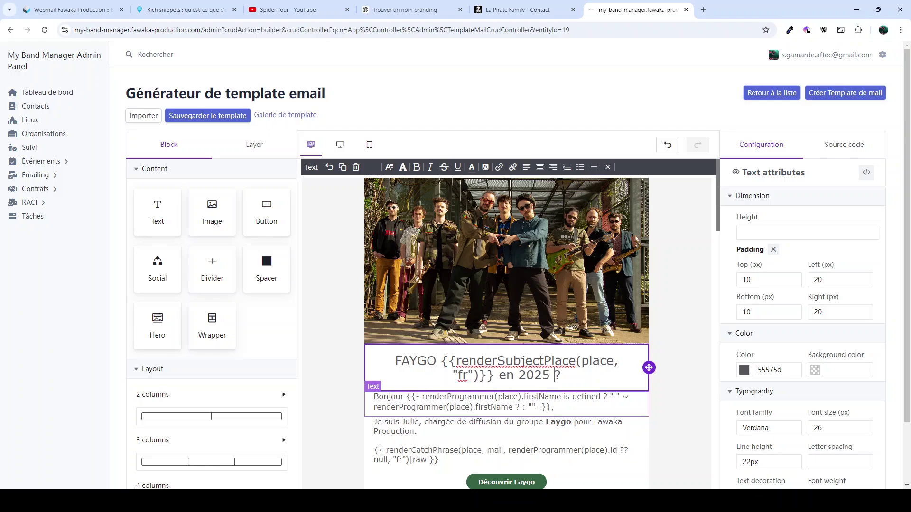
key("BackSpace")
key("BackSpace")
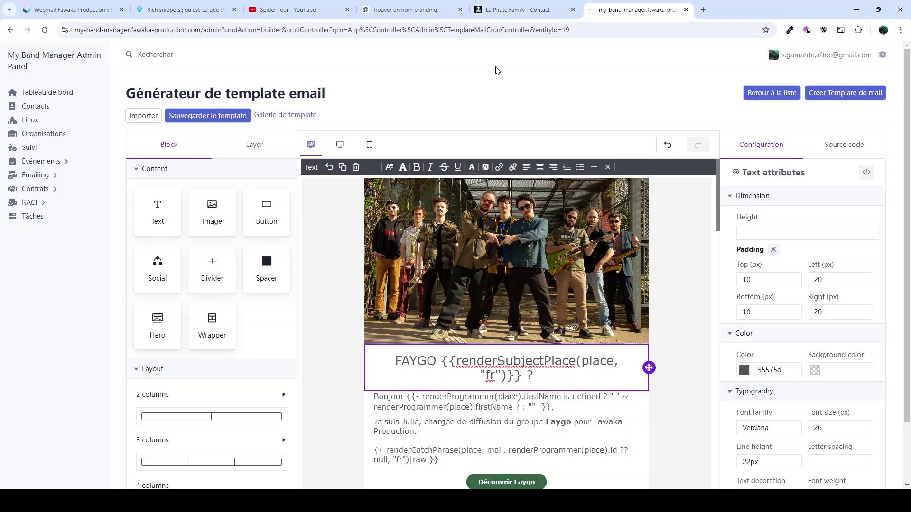
Save the template and return to the template list to check the name and alias of Faygo Tour 2025
left_click(218, 118)
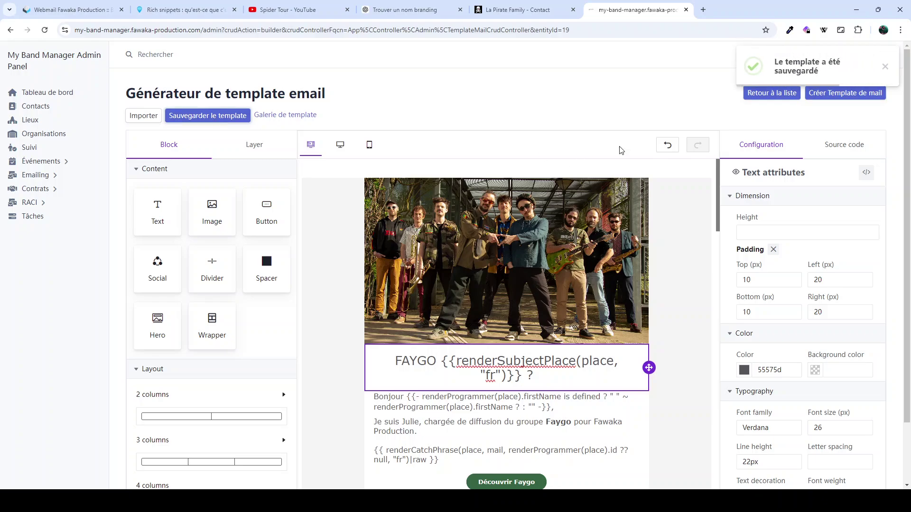
left_click(771, 93)
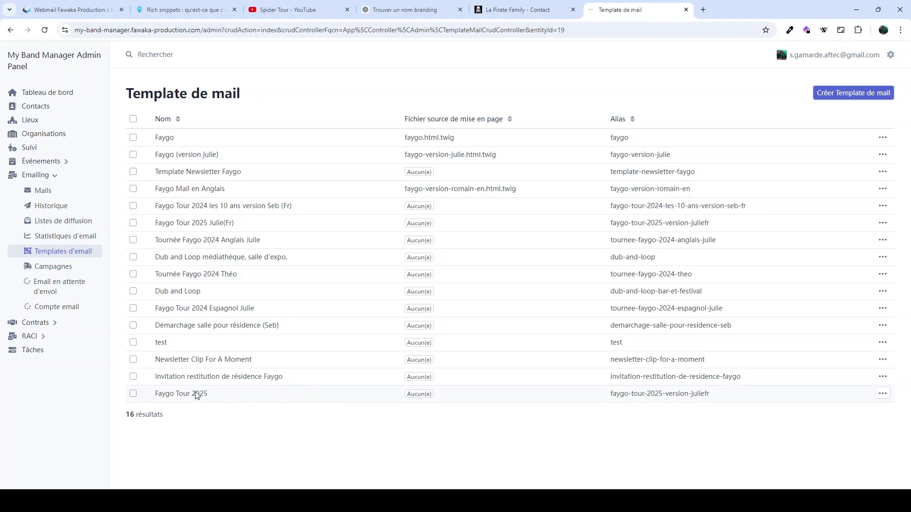
left_click_drag(157, 395, 206, 397)
left_click(677, 391)
left_click_drag(664, 392, 720, 396)
left_click(719, 396)
left_click_drag(609, 393, 718, 394)
left_click(632, 391)
Go to the emailing section's mails and open the Faygo Tour 2025 mail for editing
left_click(41, 192)
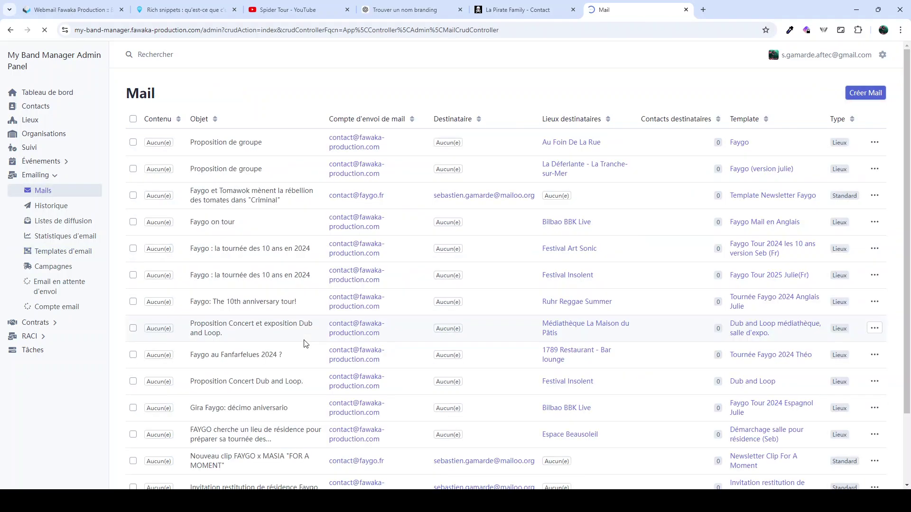
scroll(324, 303, "down", 3)
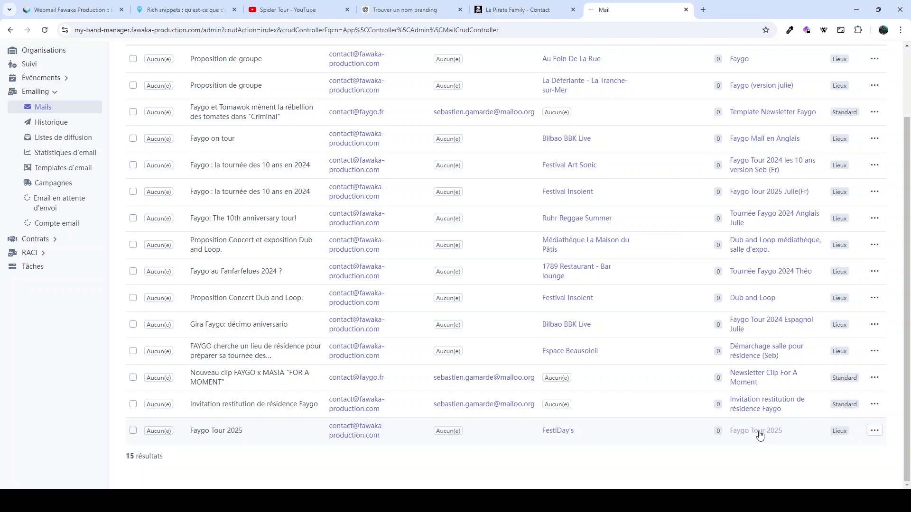
left_click(874, 431)
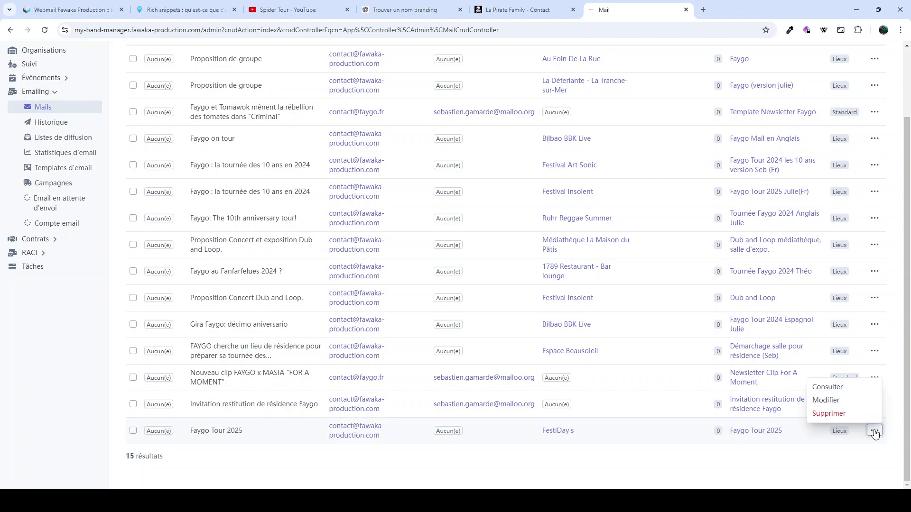
left_click(819, 454)
scroll(818, 454, "up", 2)
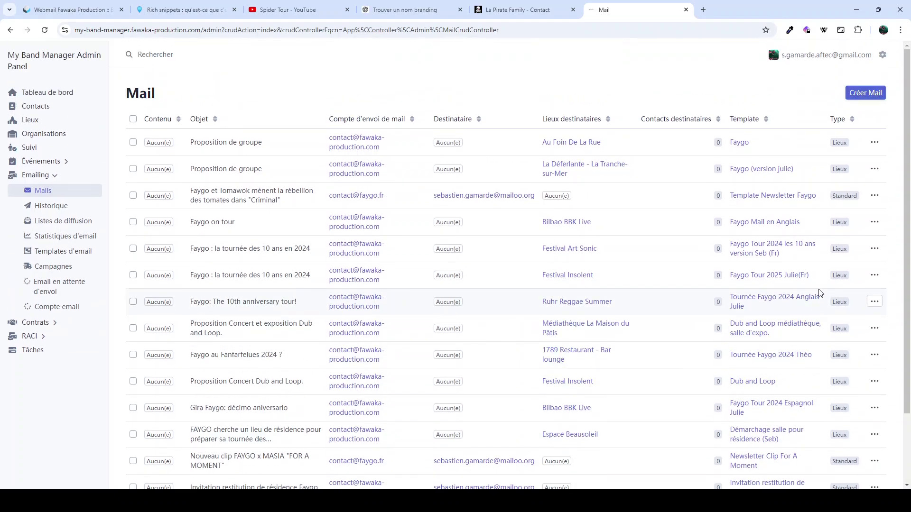
scroll(854, 194, "down", 2)
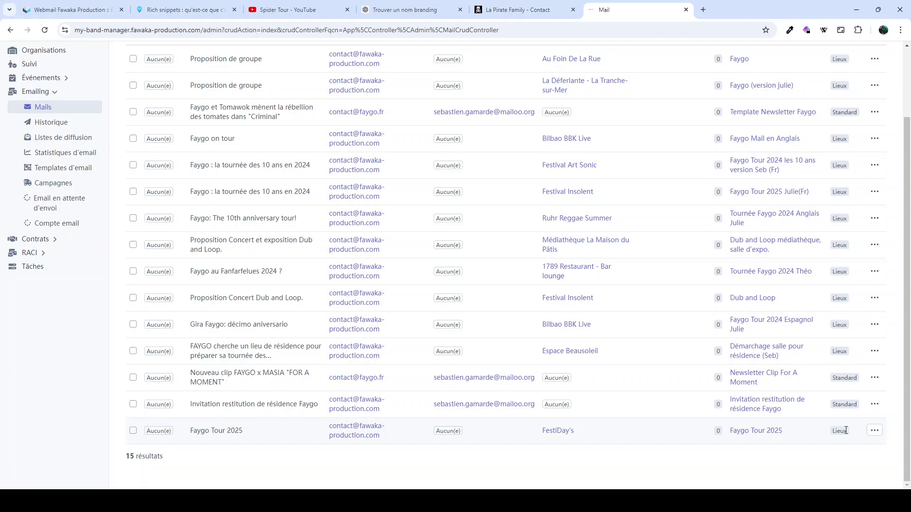
left_click(874, 430)
left_click(832, 402)
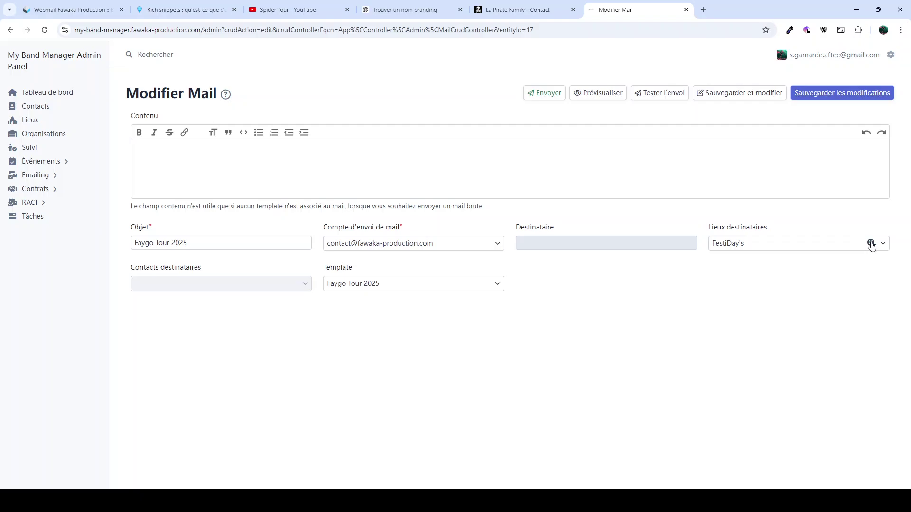
Clear the destination place (Lieux destinataires) of the Faygo Tour 2025 mail and save the changes
left_click(870, 243)
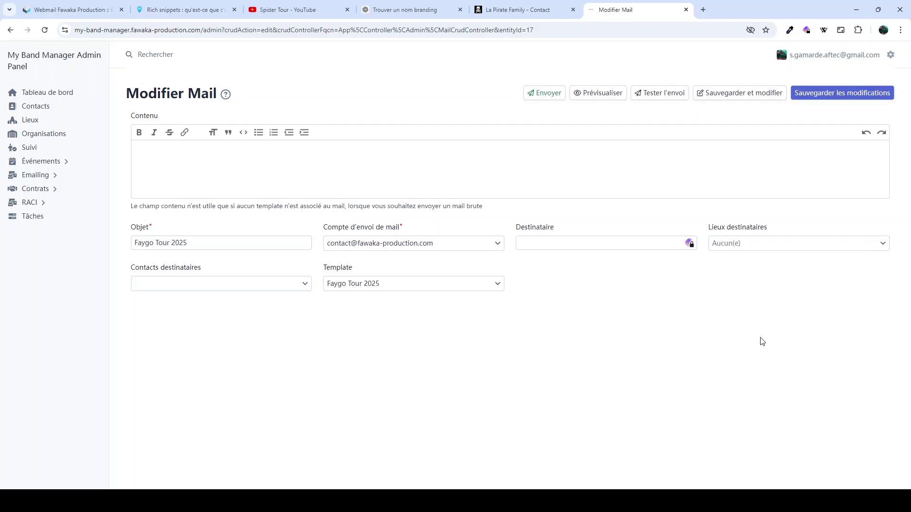
left_click(828, 95)
scroll(809, 195, "down", 3)
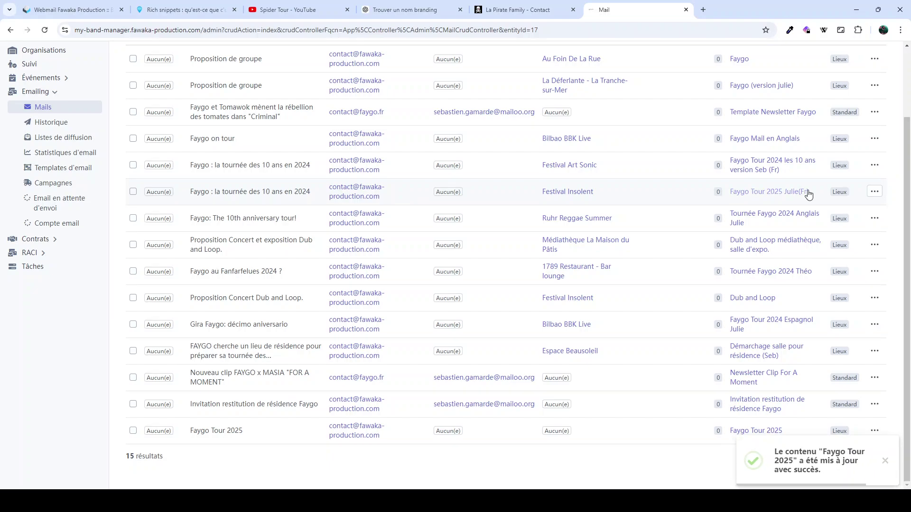
left_click(871, 460)
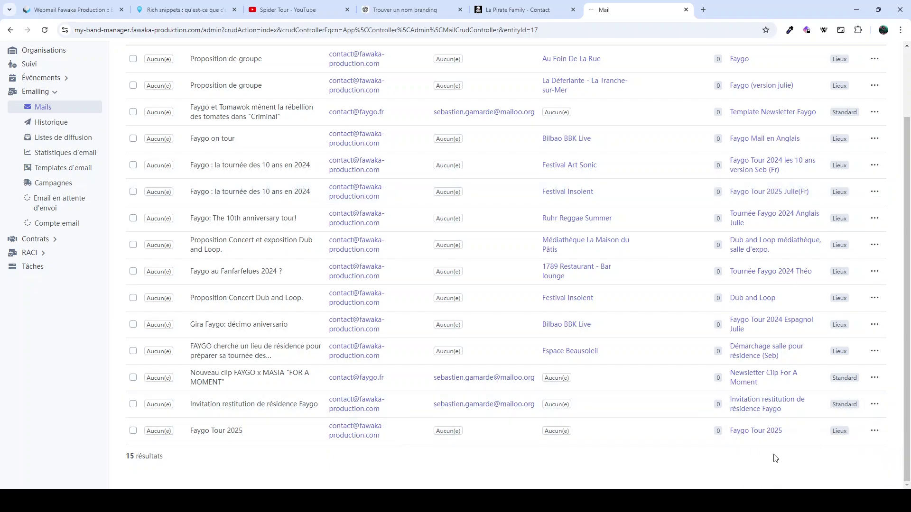
Reopen the Faygo Tour 2025 mail for editing and remove FestiDay's as its destination place
left_click(874, 431)
left_click(820, 401)
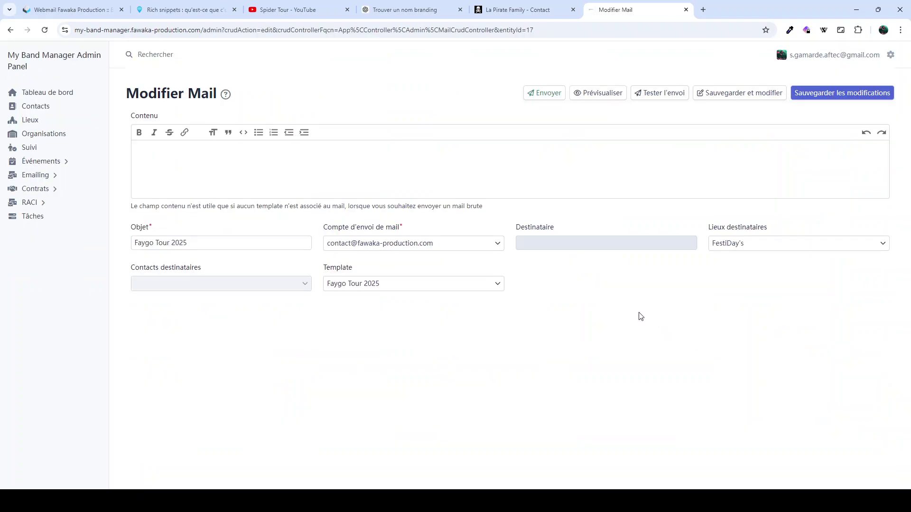
left_click(804, 244)
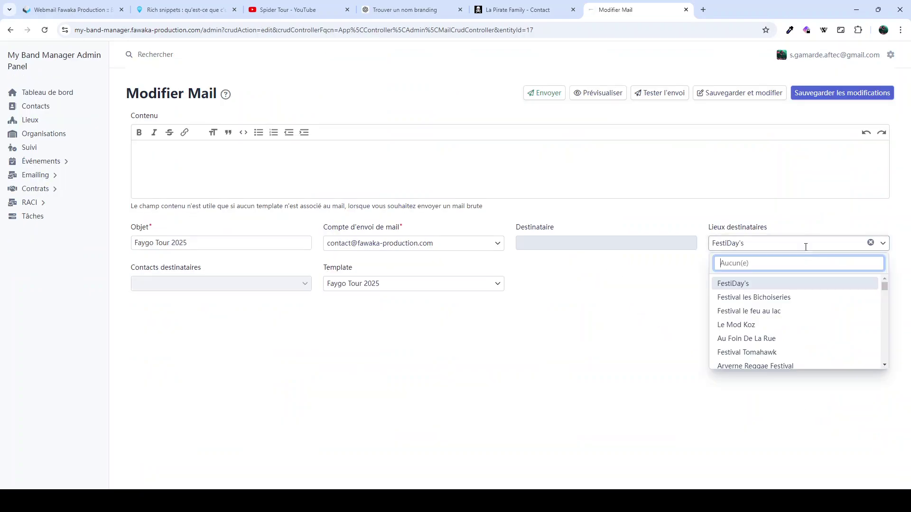
left_click(871, 242)
Fill in the recipient's email address (Destinataire) for the Faygo Tour 2025 mail and save the changes
left_click(549, 244)
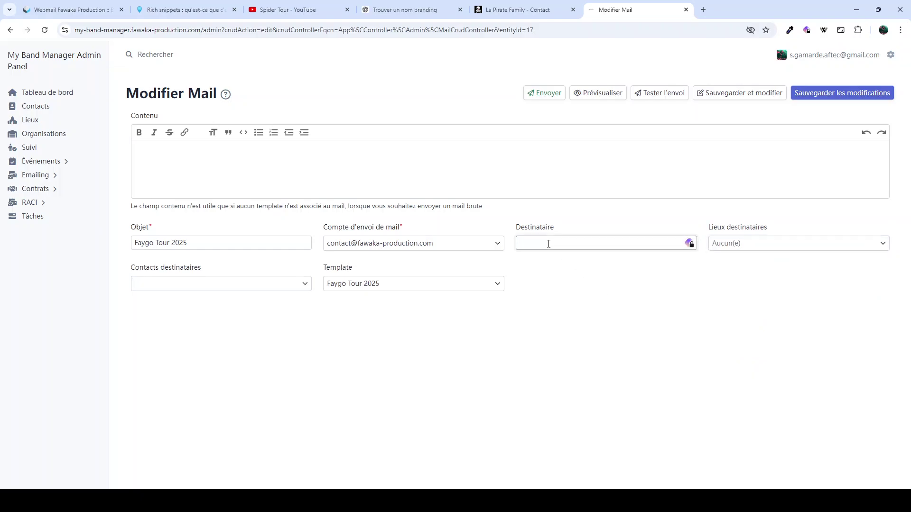
type("sebaqstien")
key("BackSpace")
key("BackSpace")
key("BackSpace")
key("BackSpace")
key("BackSpace")
key("BackSpace")
key("BackSpace")
key("BackSpace")
key("BackSpace")
type("toto@toto.fg")
key("BackSpace")
type("r")
left_click(637, 327)
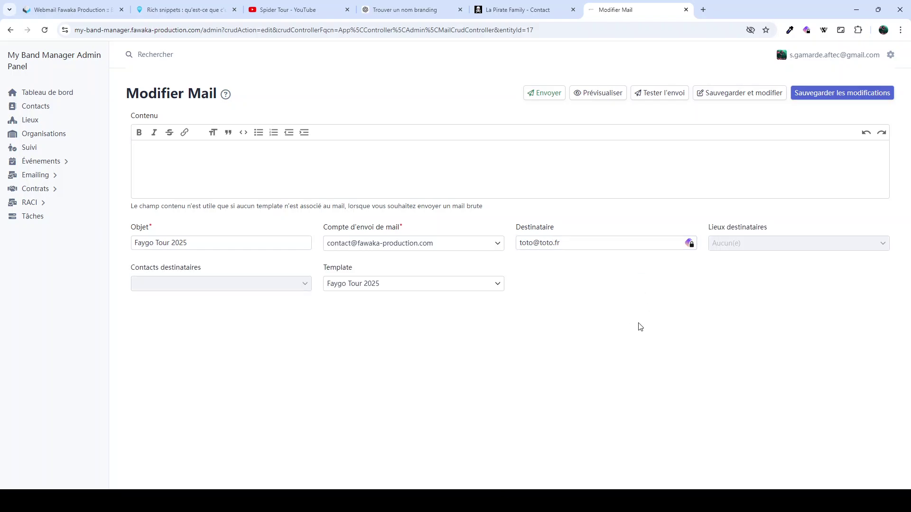
left_click(852, 100)
scroll(875, 297, "down", 3)
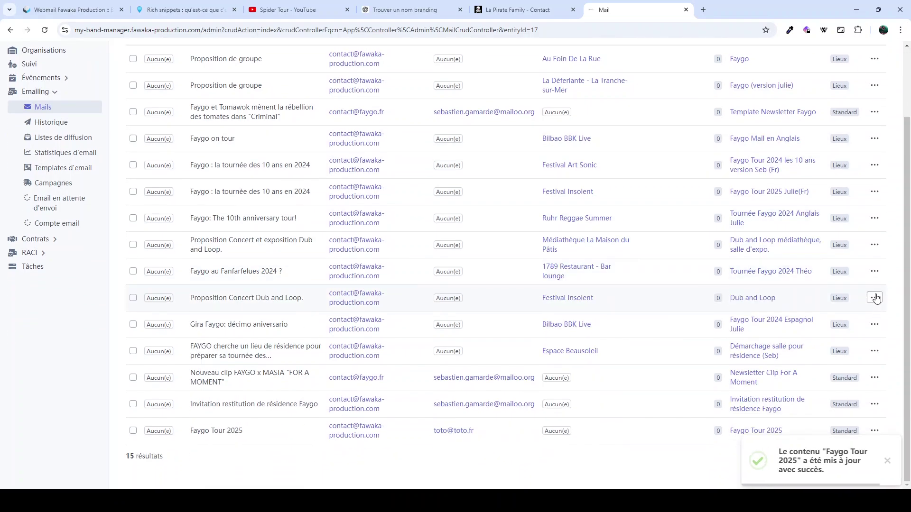
left_click(886, 460)
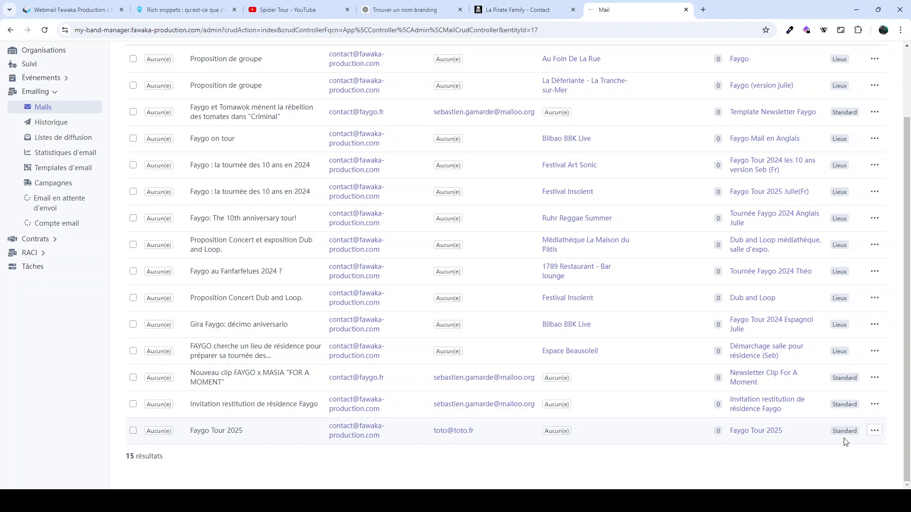
Compare the recipients and types of the mails throughout the mail list
scroll(845, 427, "up", 3)
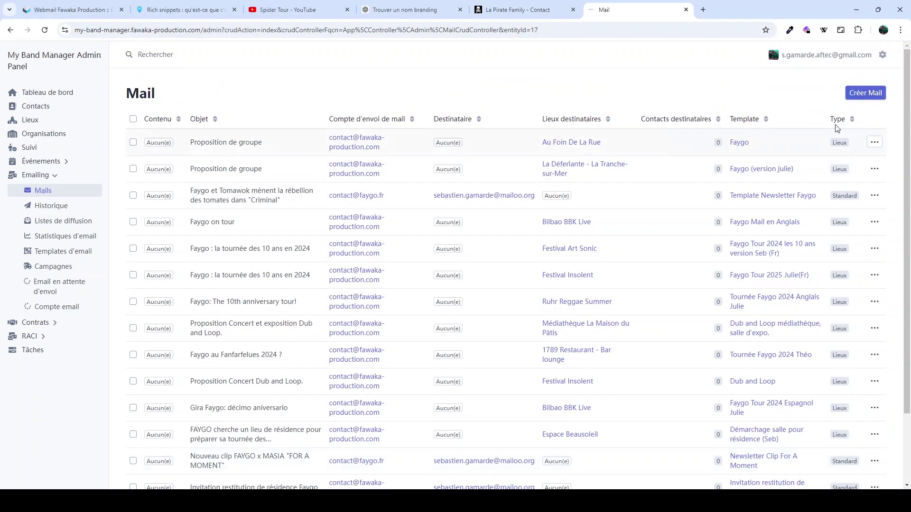
scroll(876, 315, "down", 2)
scroll(837, 187, "down", 3)
scroll(836, 185, "up", 3)
scroll(832, 213, "down", 3)
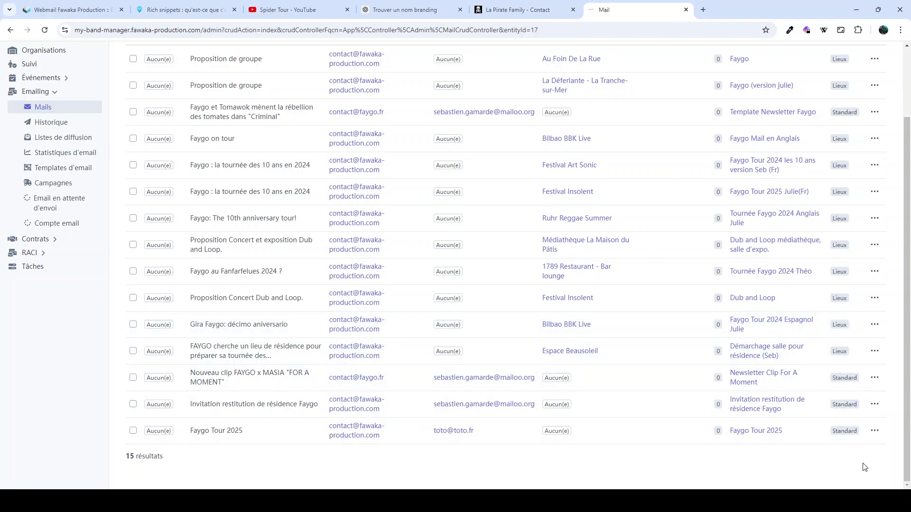
scroll(842, 361, "up", 3)
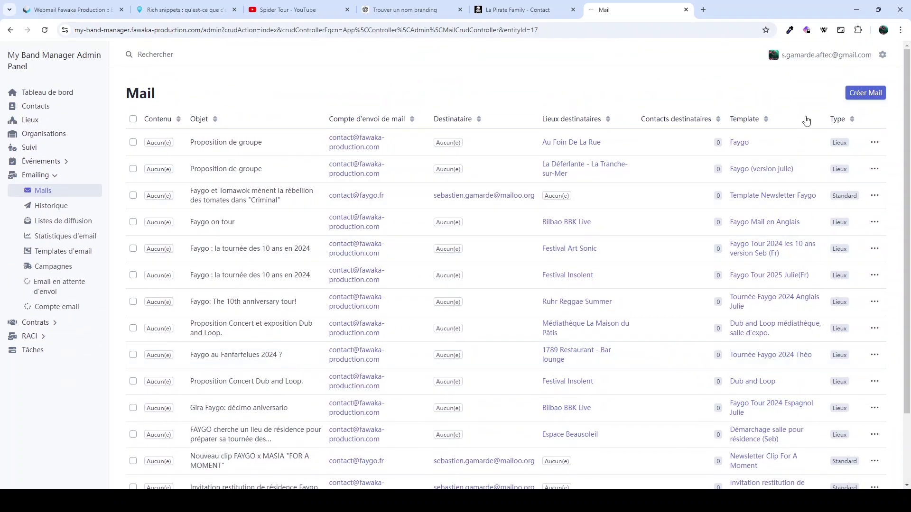
Open the Faygo Tour 2025 mail for editing again from the end of the mail list
scroll(844, 296, "down", 3)
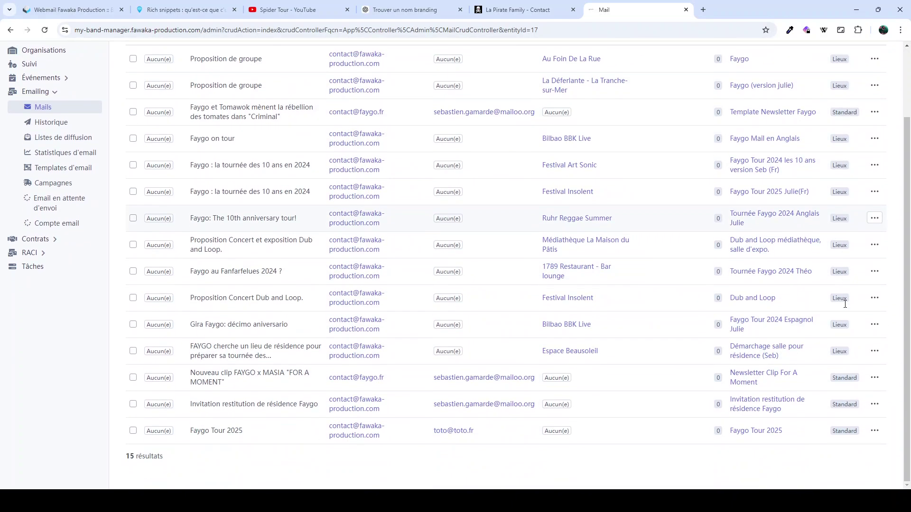
left_click(875, 430)
left_click(838, 406)
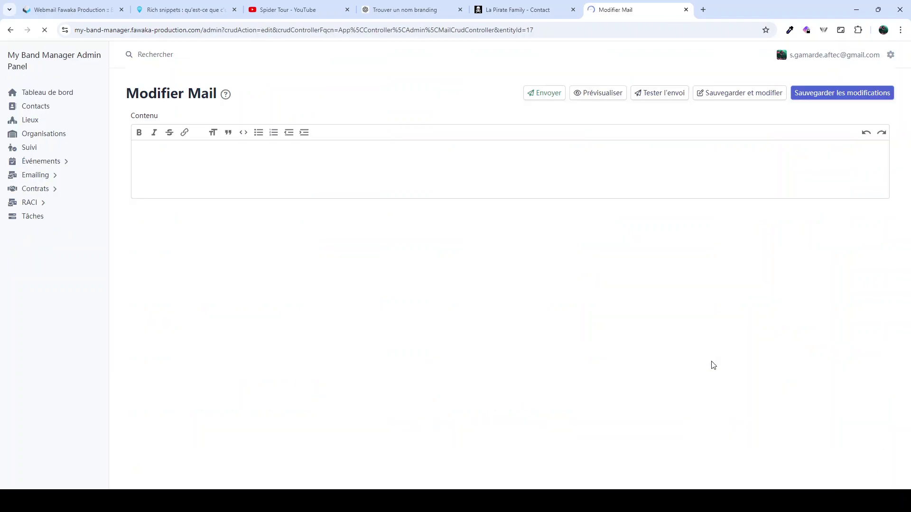
Clear the email address in the Destinataire field of the Faygo Tour 2025 mail
left_click(593, 245)
key("ctrl+a")
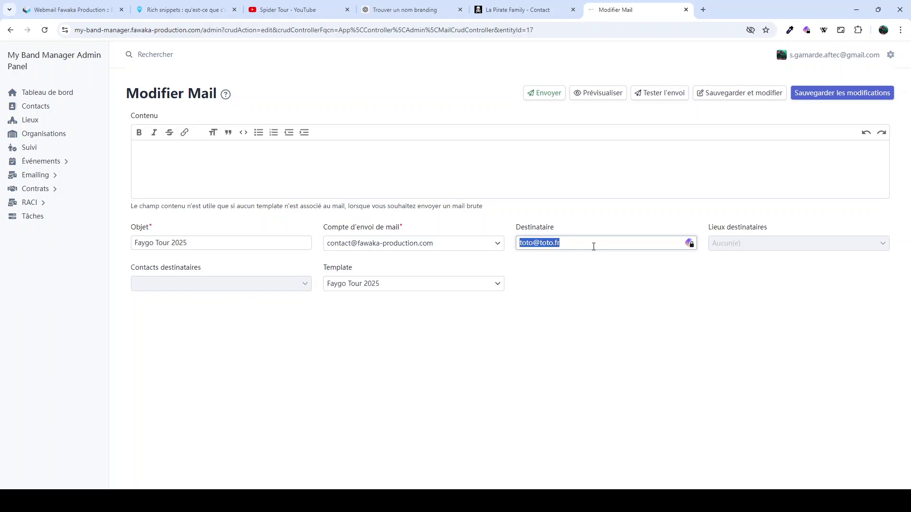
key("BackSpace")
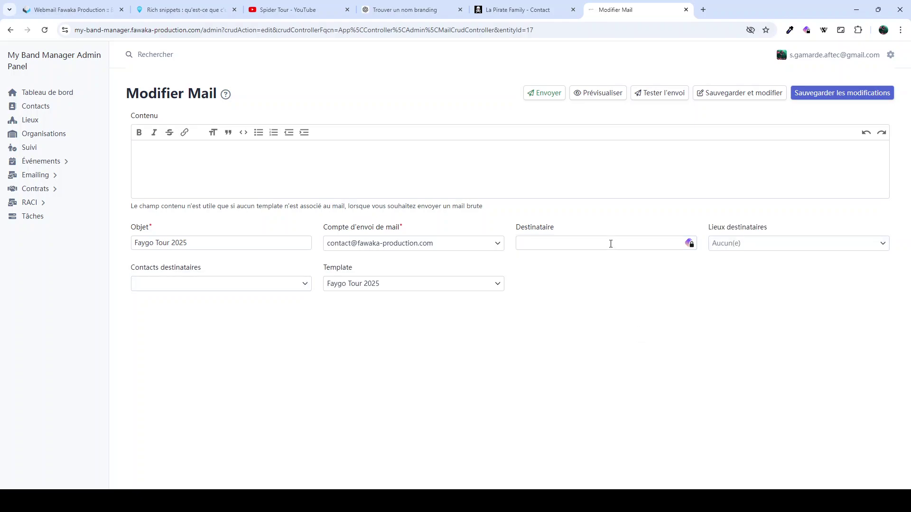
Choose the first listed contact as the Faygo Tour 2025 mail's contact recipient (Contacts destinataires) and save the changes
left_click(221, 286)
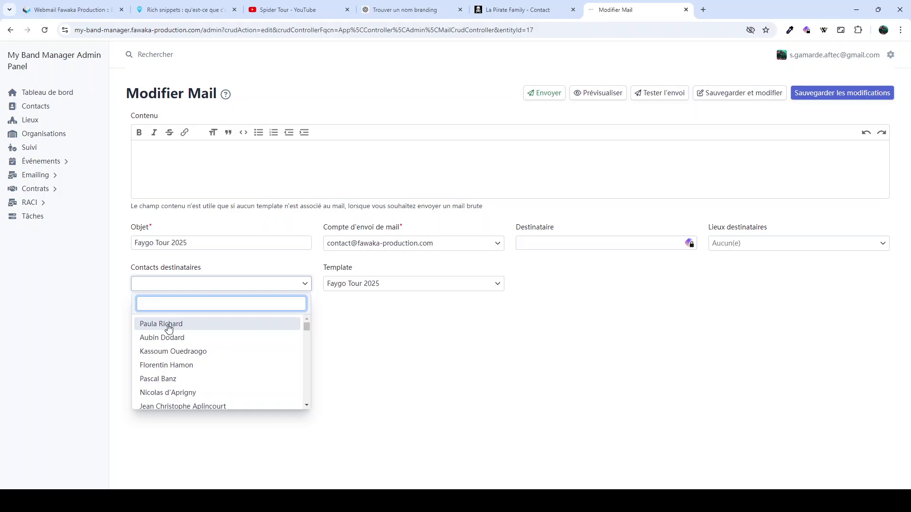
left_click(169, 325)
left_click(506, 364)
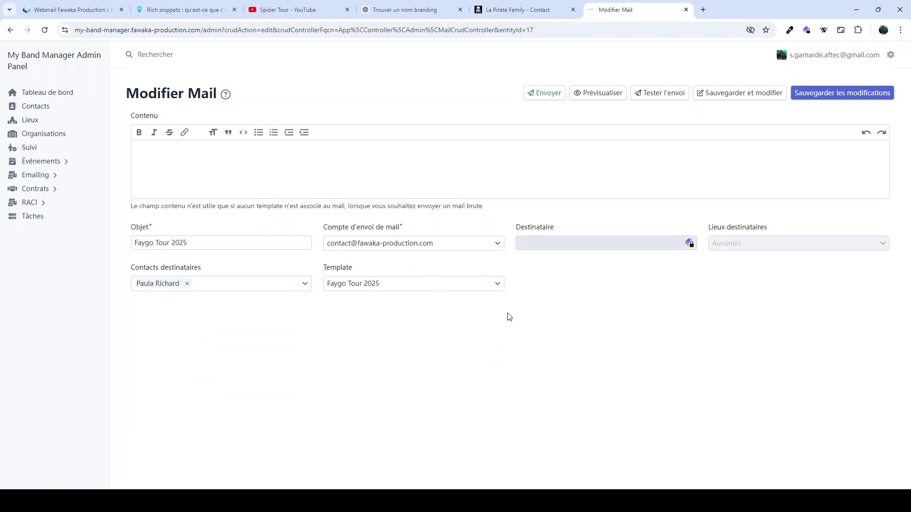
left_click(839, 95)
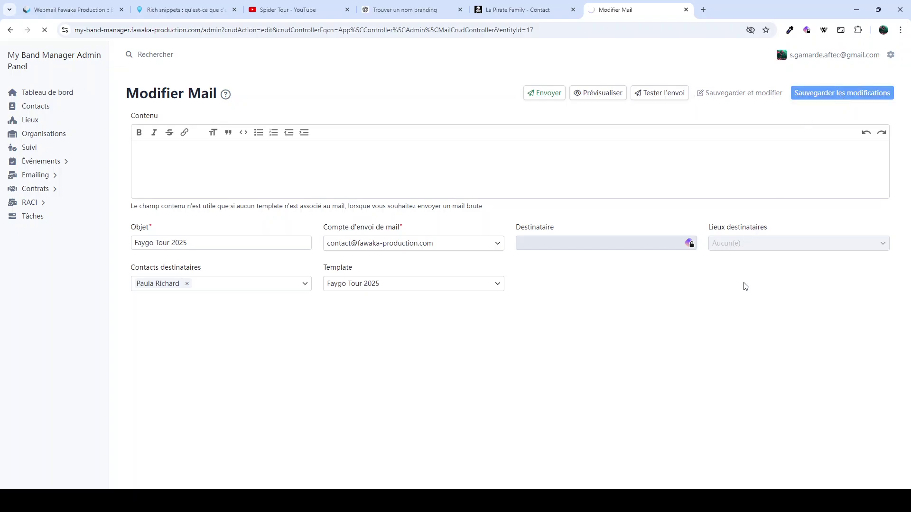
scroll(778, 382, "down", 2)
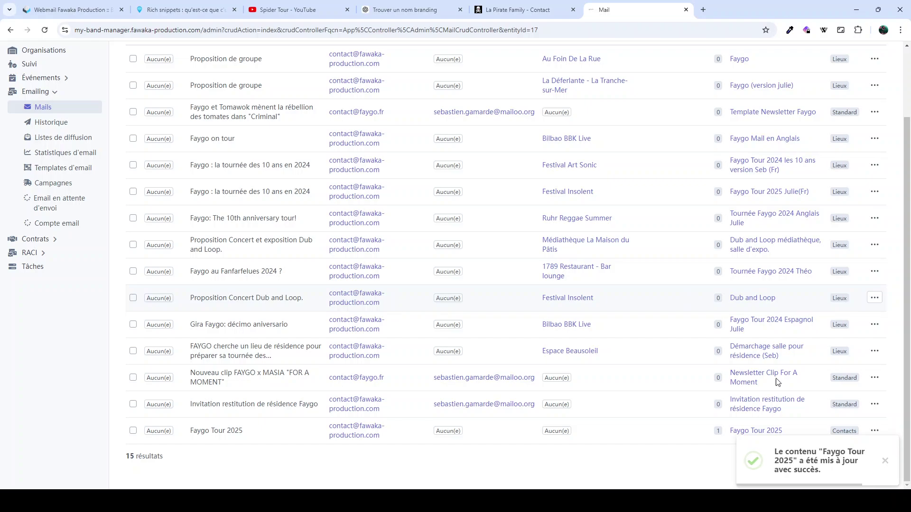
left_click(885, 461)
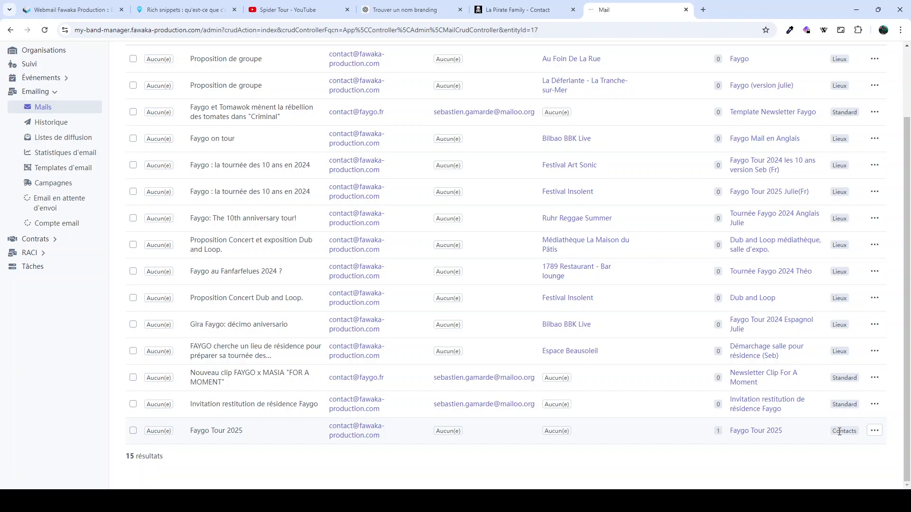
left_click(874, 431)
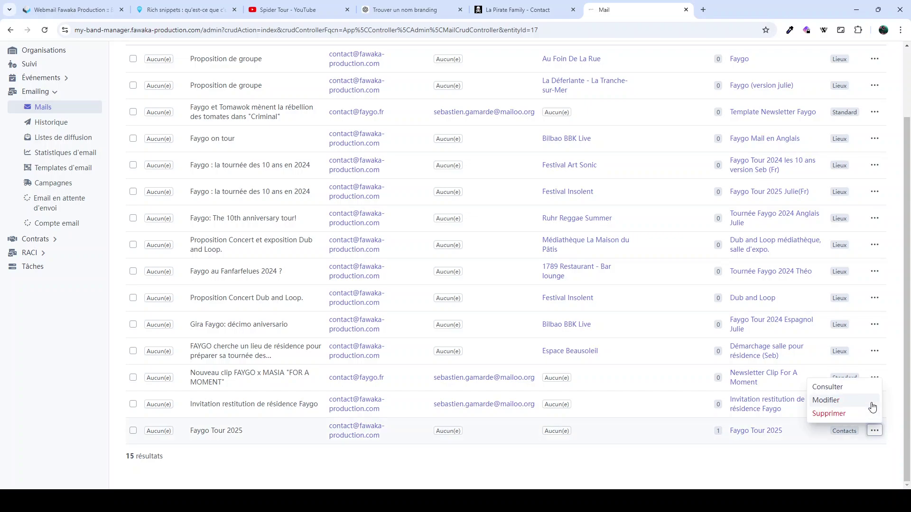
left_click(844, 401)
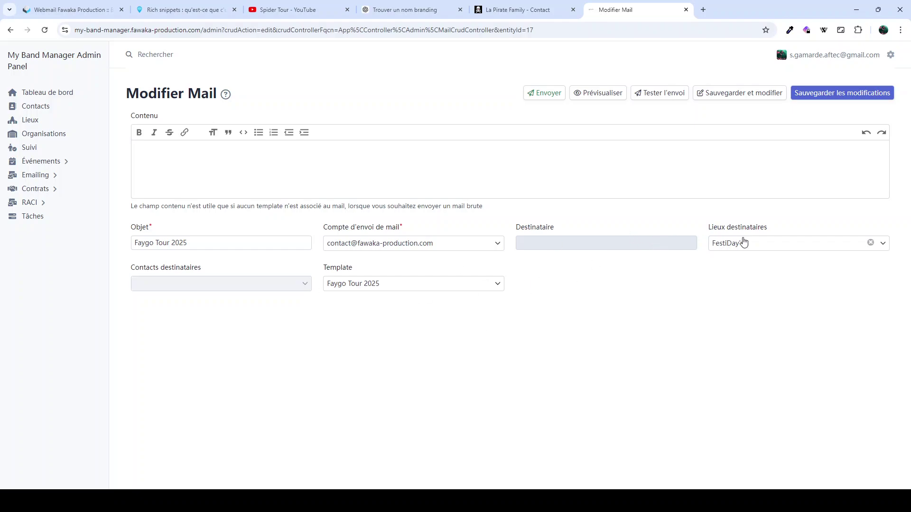
left_click(10, 30)
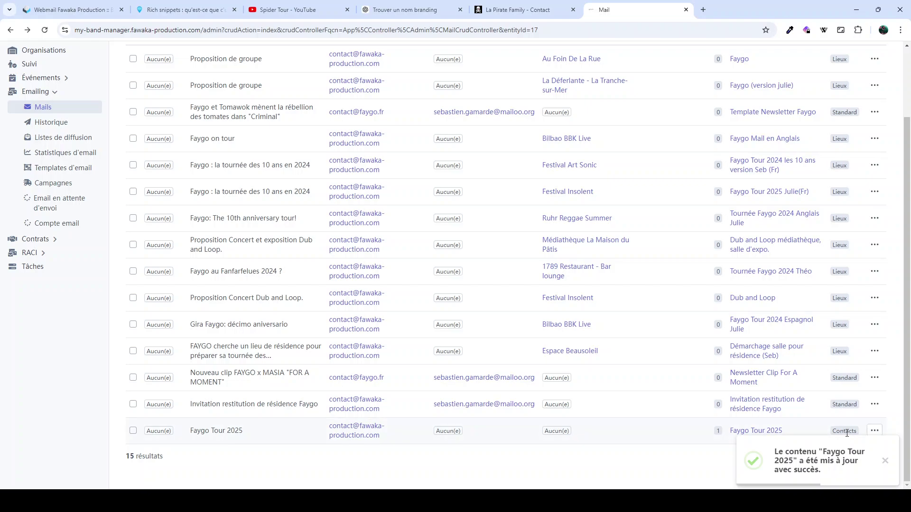
Reopen the Faygo Tour 2025 mail for editing, set FestiDay's as its destination place (Lieux destinataires) and save the changes
left_click(874, 431)
left_click(846, 396)
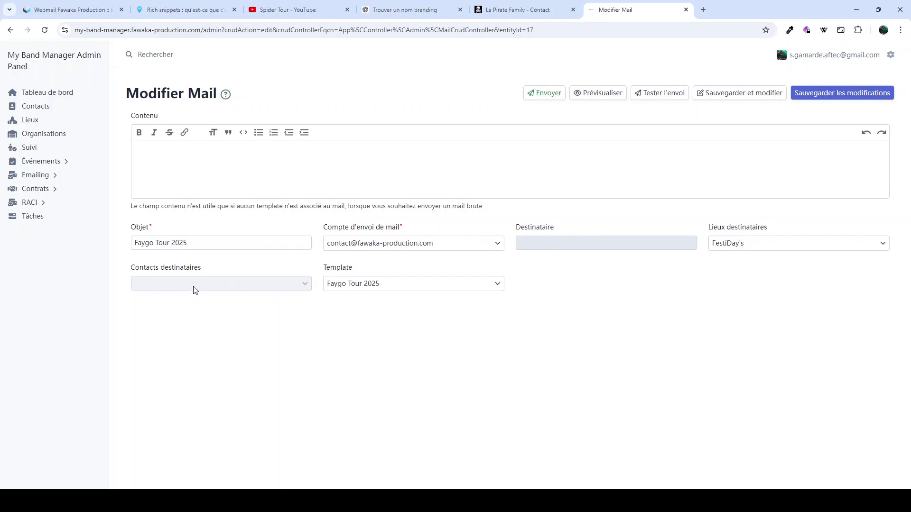
left_click(760, 251)
left_click(652, 302)
left_click(738, 251)
left_click(658, 301)
left_click(750, 249)
left_click(734, 284)
left_click(818, 93)
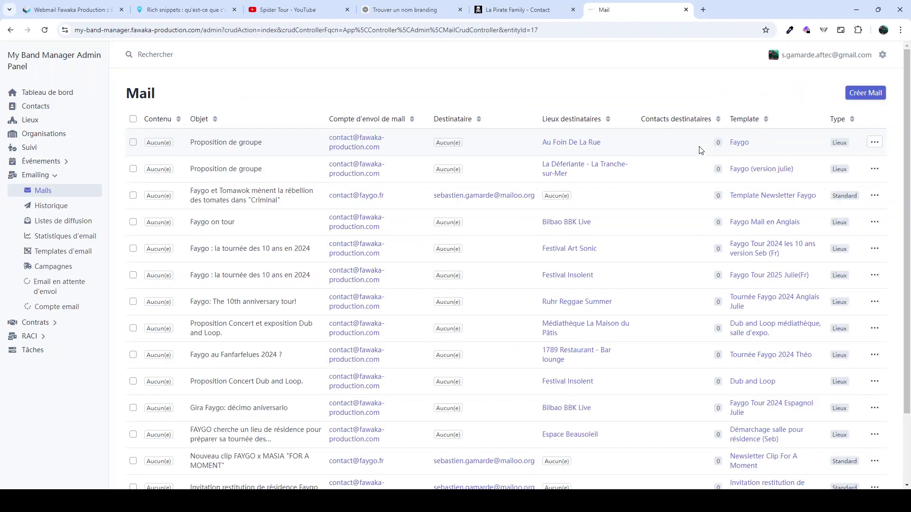
scroll(659, 278, "down", 2)
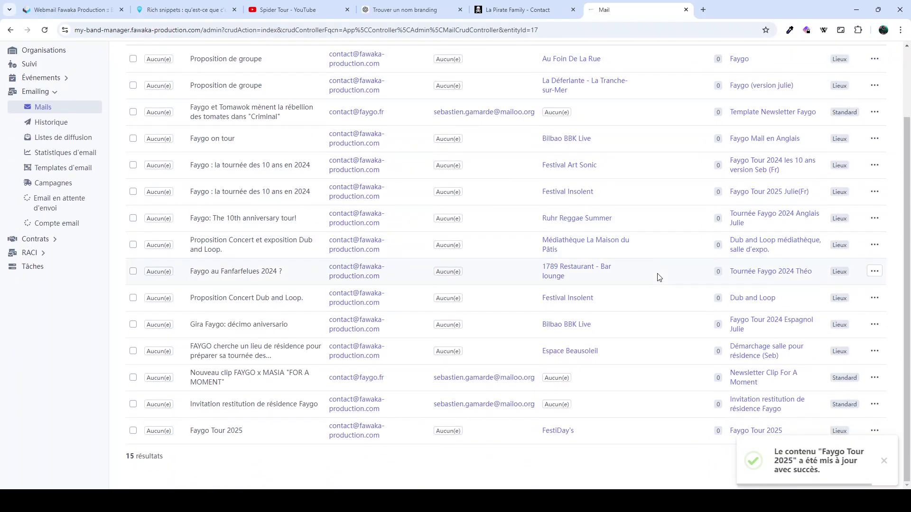
left_click(884, 461)
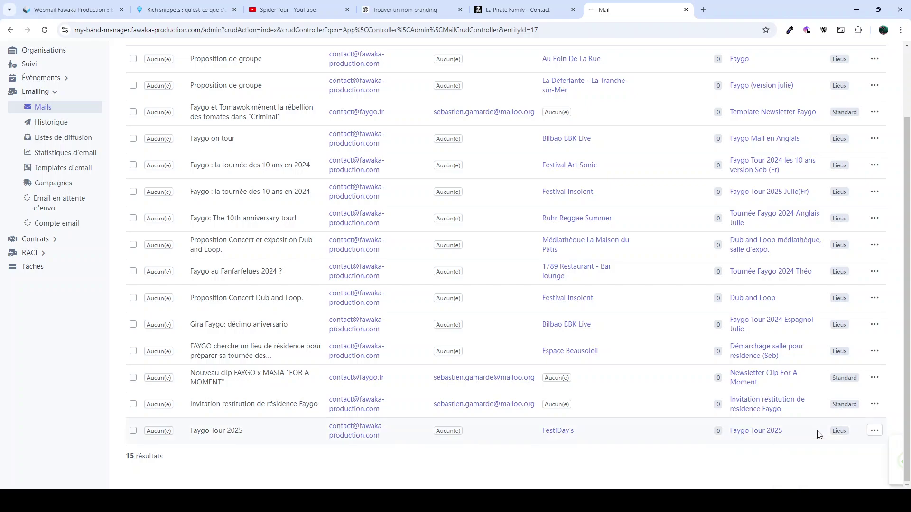
Open the Faygo Tour 2025 mail's details and preview it, checking the place name inserted in the title
left_click(874, 431)
left_click(819, 388)
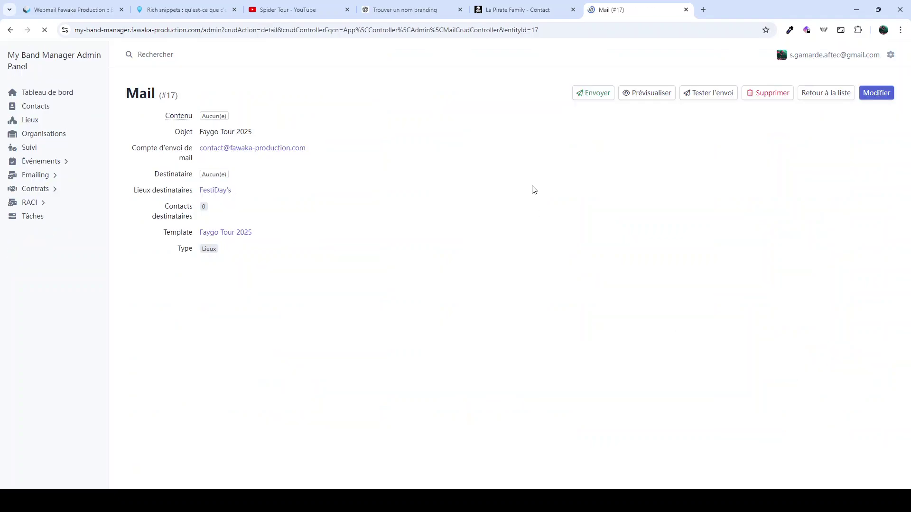
left_click(638, 94)
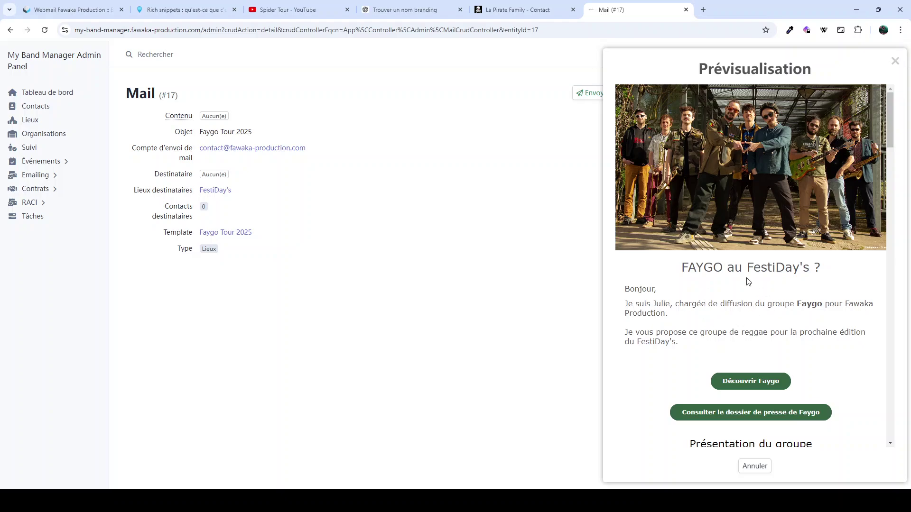
left_click_drag(748, 270, 809, 270)
left_click(784, 288)
left_click(894, 62)
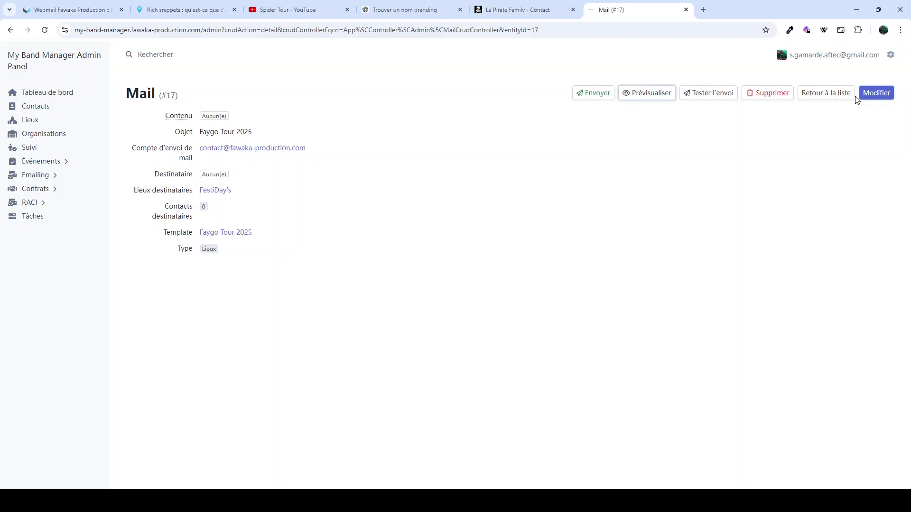
Edit the Faygo Tour 2025 mail and remove FestiDay's from its destination place
left_click(875, 93)
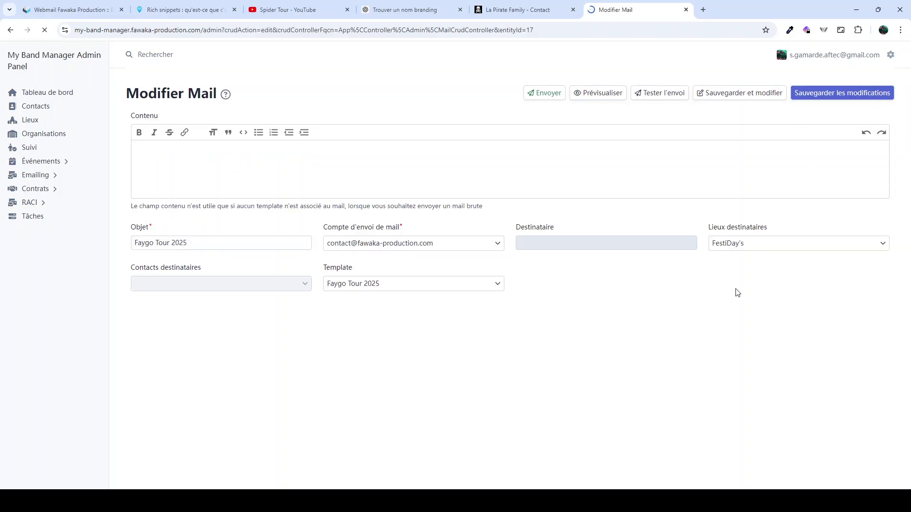
left_click(723, 246)
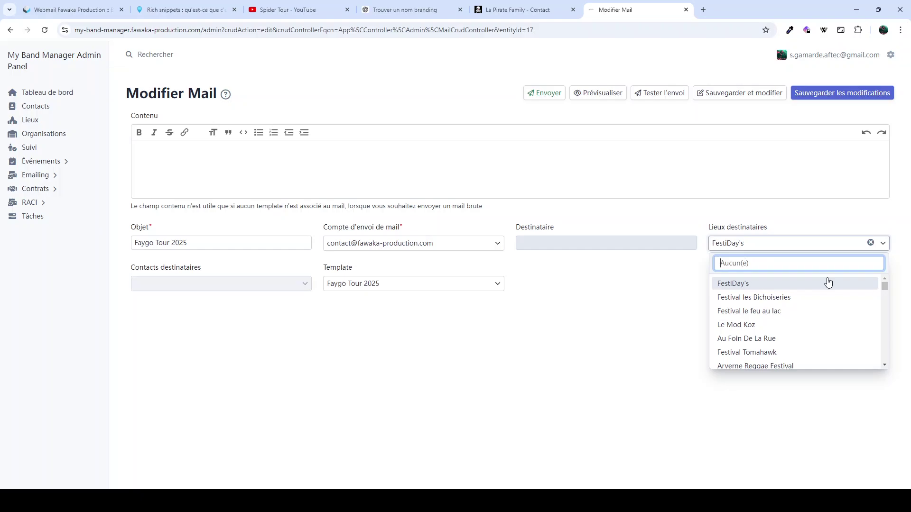
left_click(869, 244)
Enter the recipient's email address in the Faygo Tour 2025 mail's Destinataire field and save the changes
left_click(578, 242)
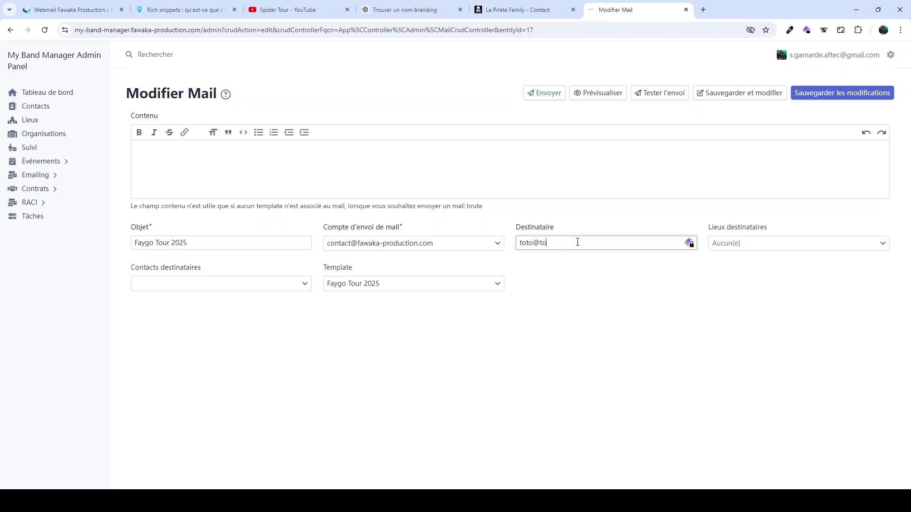
type("toto@toto.fr")
left_click(582, 324)
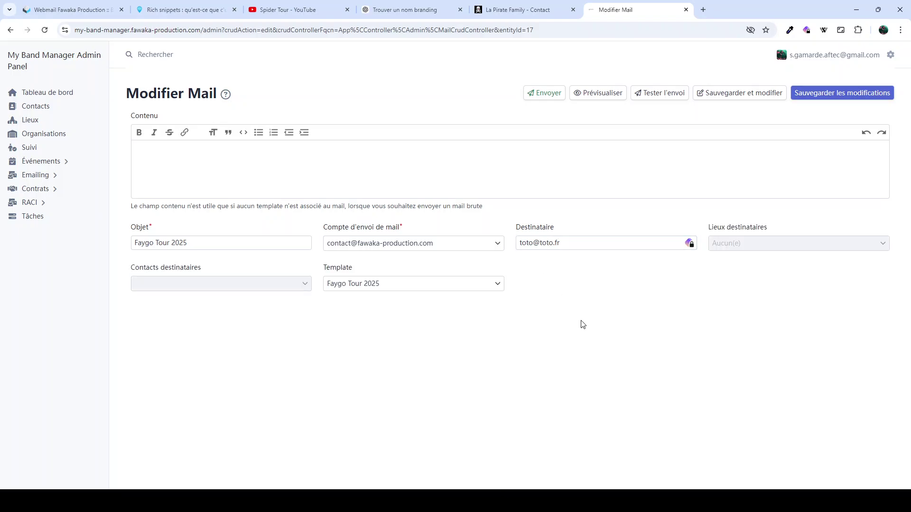
left_click(807, 96)
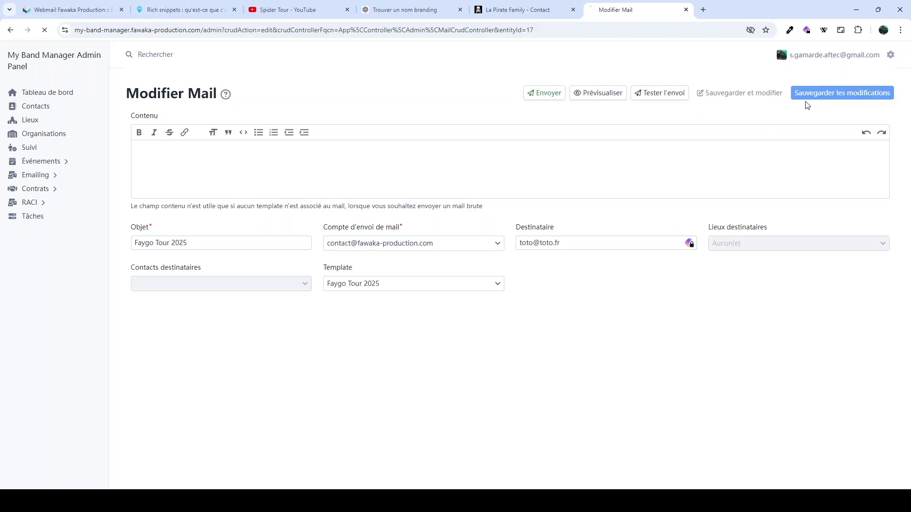
scroll(737, 273, "down", 3)
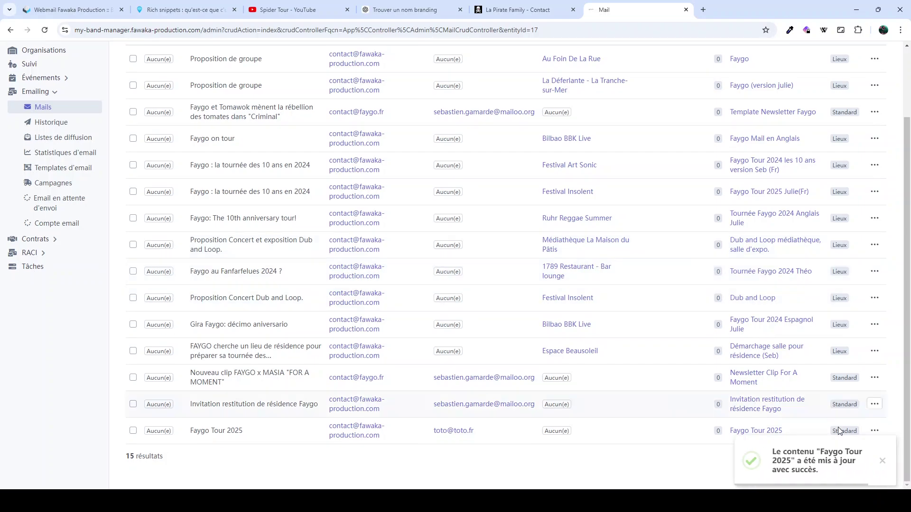
left_click(885, 461)
Open the details of the Faygo Tour 2025 mail addressed to a single recipient and preview its content
left_click(874, 431)
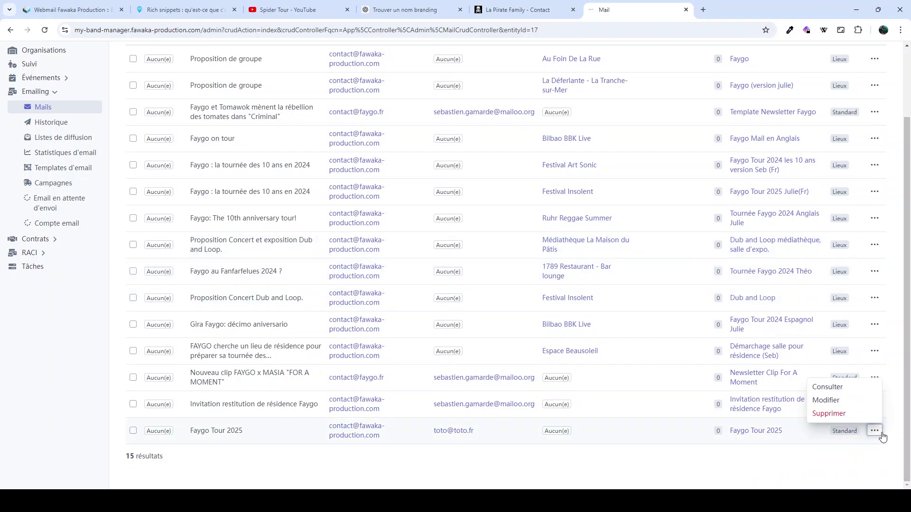
left_click(836, 387)
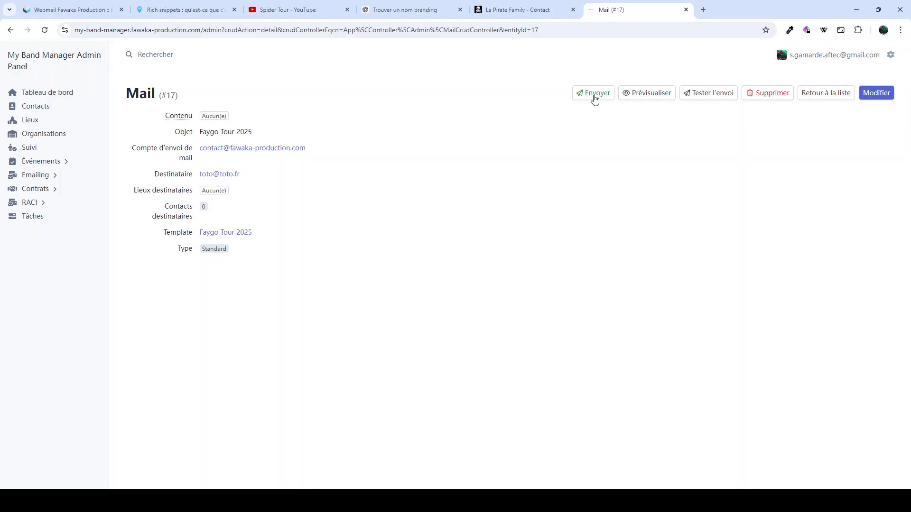
left_click(642, 92)
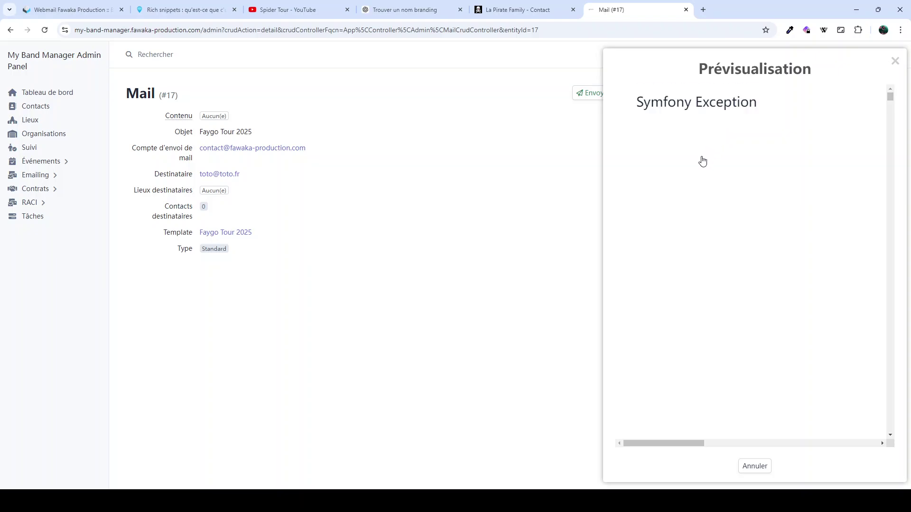
Read the exception text in the mail preview, focusing on the template variable it names, and close the preview
scroll(703, 194, "down", 5)
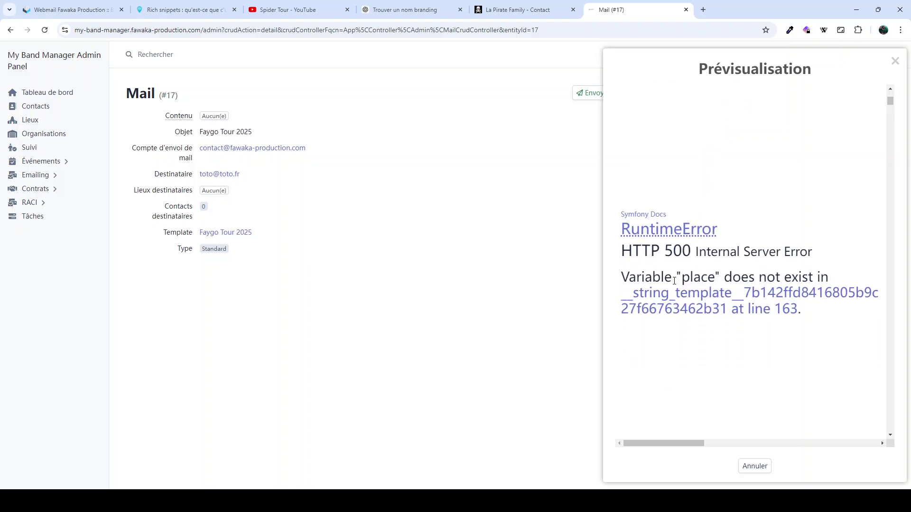
left_click_drag(624, 276, 743, 277)
left_click(711, 276)
scroll(708, 277, "down", 1)
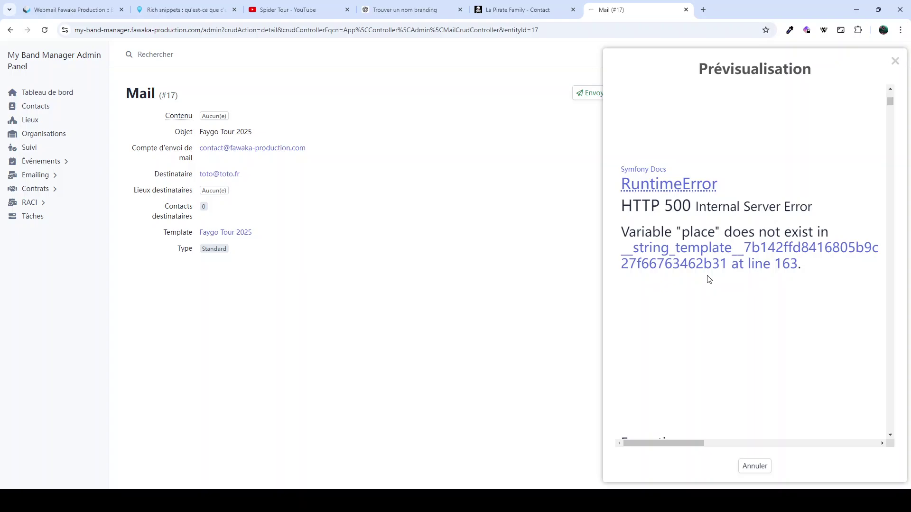
double_click(695, 229)
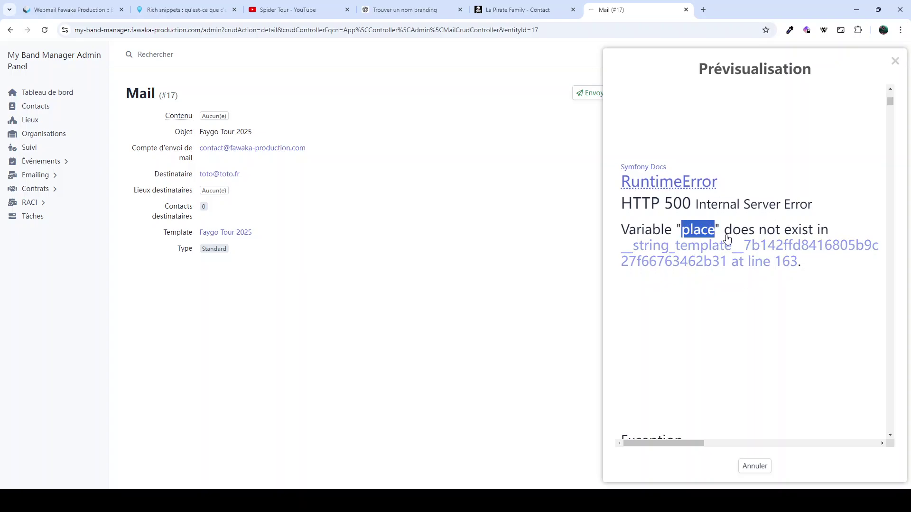
left_click(697, 228)
double_click(702, 230)
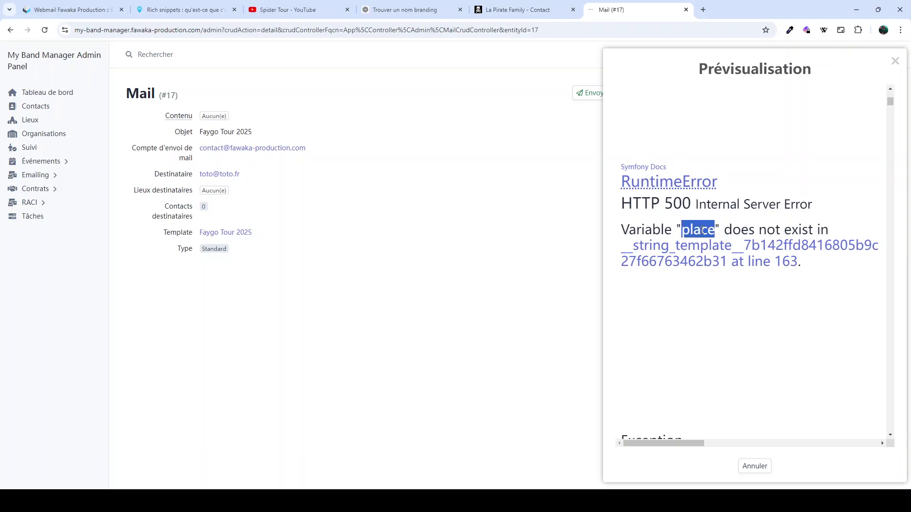
left_click(705, 230)
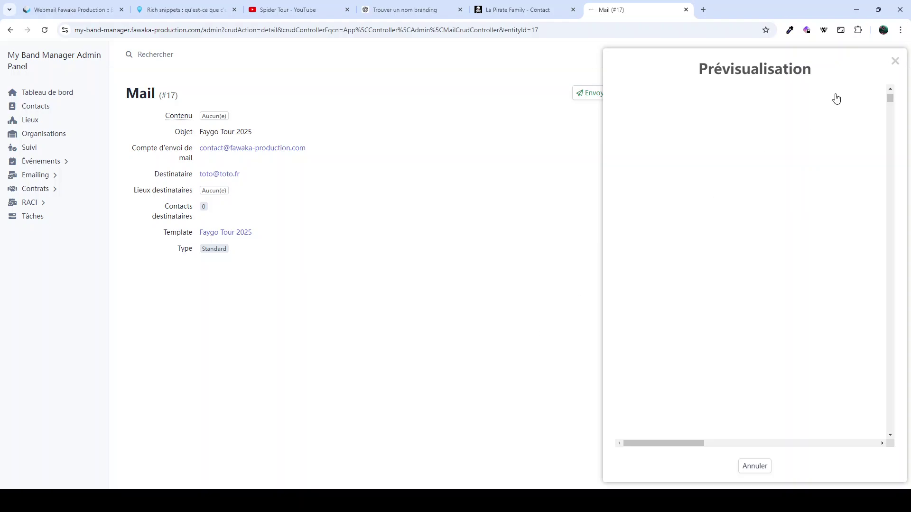
left_click(895, 61)
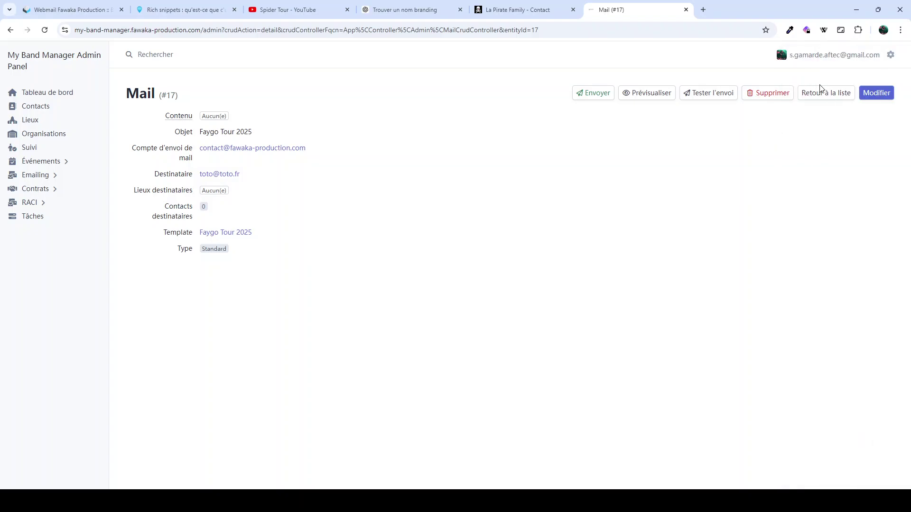
Edit the Faygo Tour 2025 mail and clear the email address from its Destinataire field
left_click(884, 100)
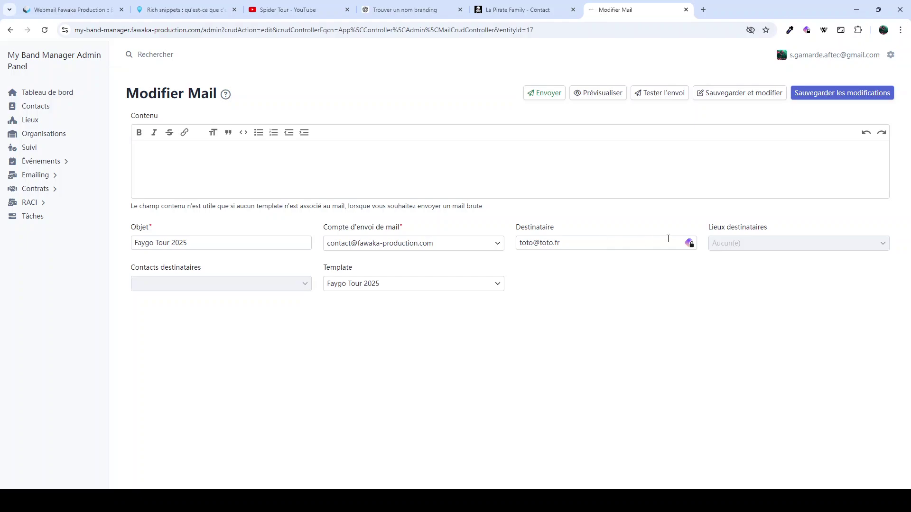
left_click_drag(562, 241, 493, 244)
key("BackSpace")
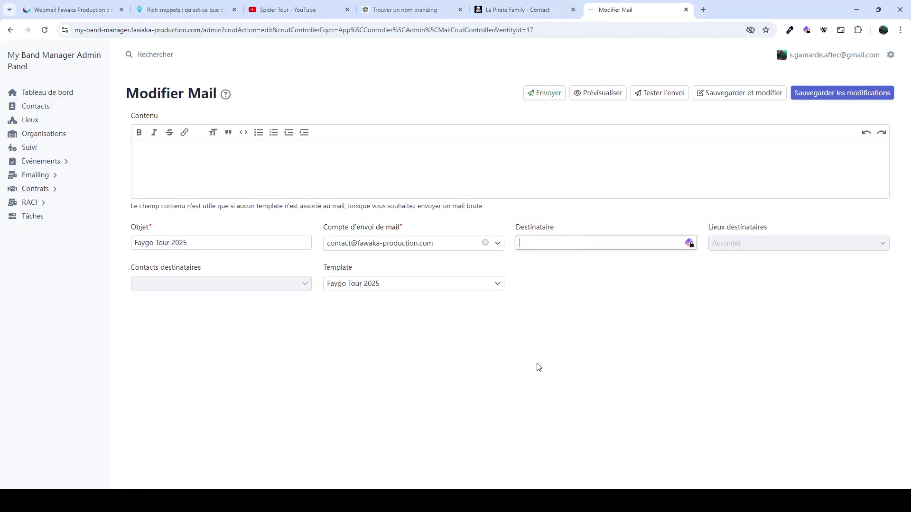
left_click(538, 367)
Add one person from the contact list as the Faygo Tour 2025 mail's destination contact and save the changes
left_click(238, 280)
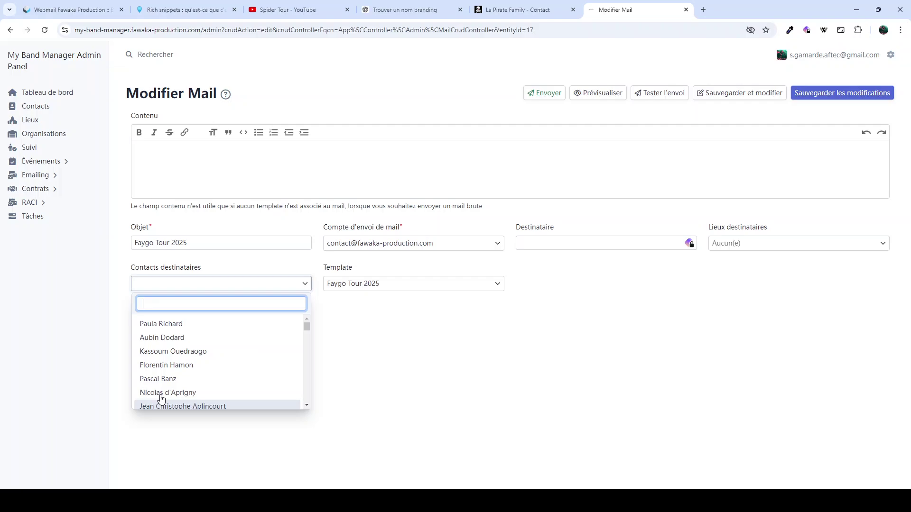
left_click(163, 338)
left_click(337, 315)
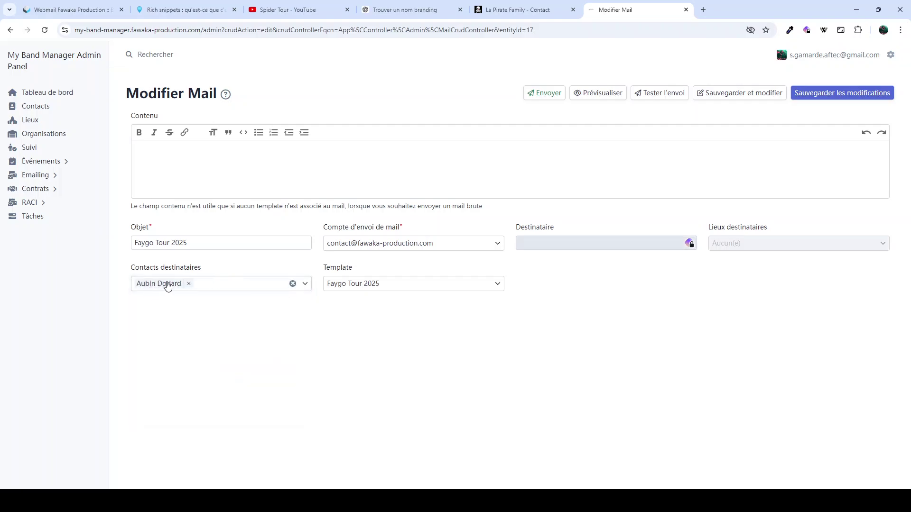
left_click(849, 93)
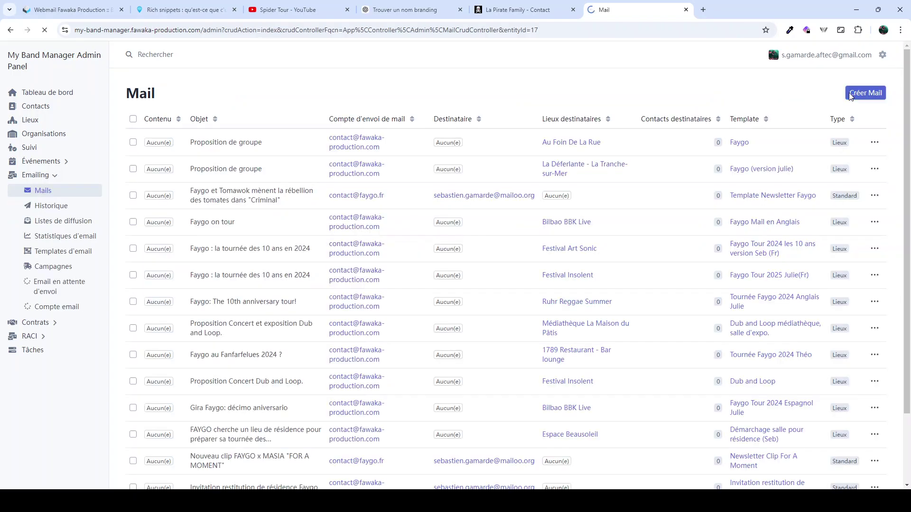
Open the details of the Faygo Tour 2025 mail addressed to a contact and preview its content
scroll(762, 349, "down", 2)
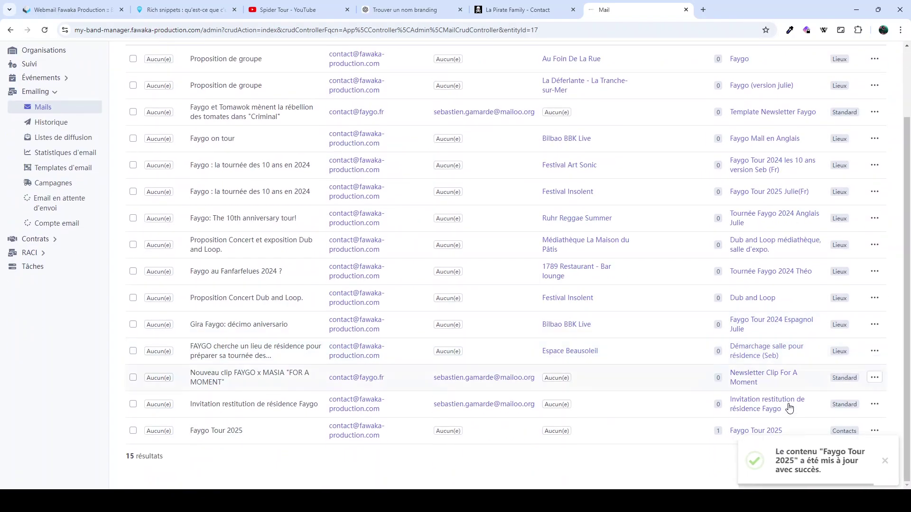
left_click(884, 460)
left_click(874, 431)
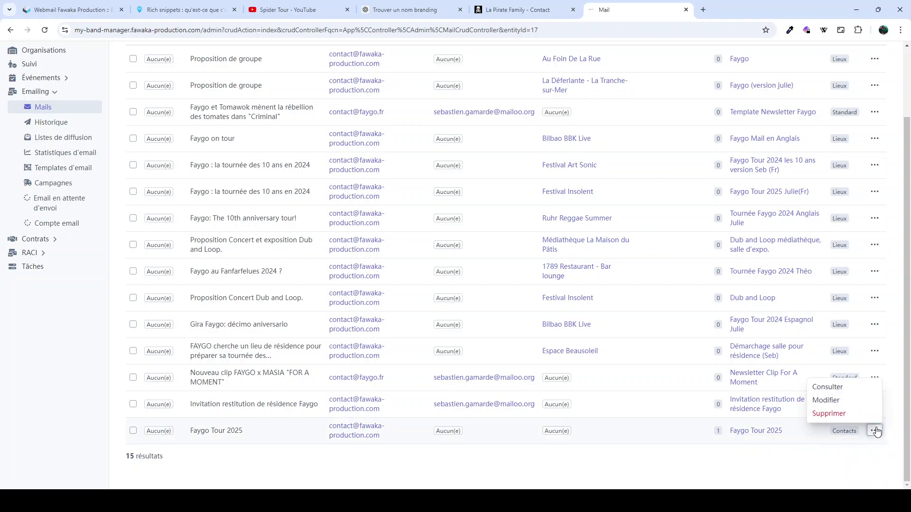
left_click(830, 387)
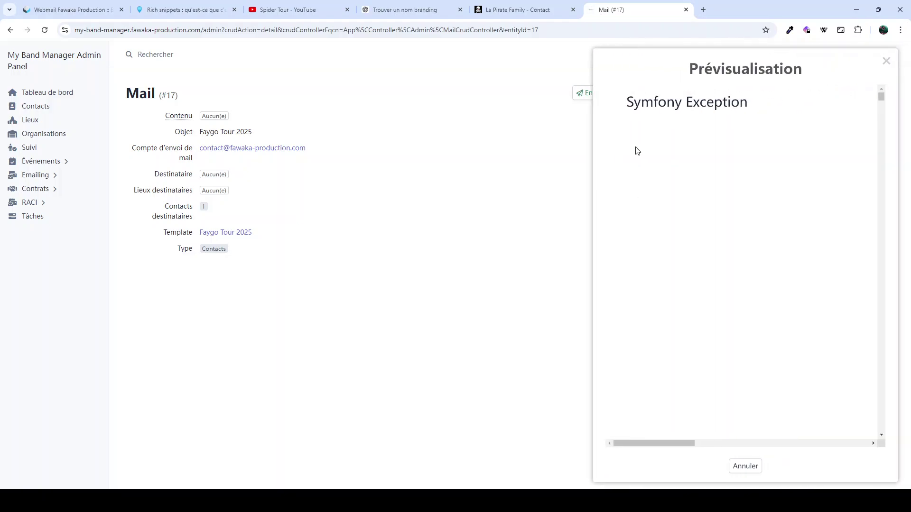
Read the exception in the contact mail's preview, highlight the template variable it names, and close the preview
scroll(716, 185, "down", 3)
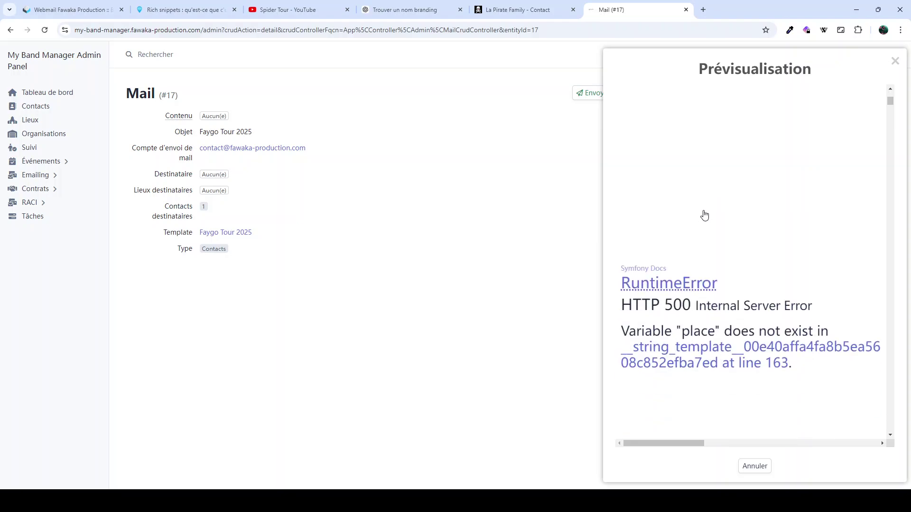
left_click_drag(682, 277, 715, 273)
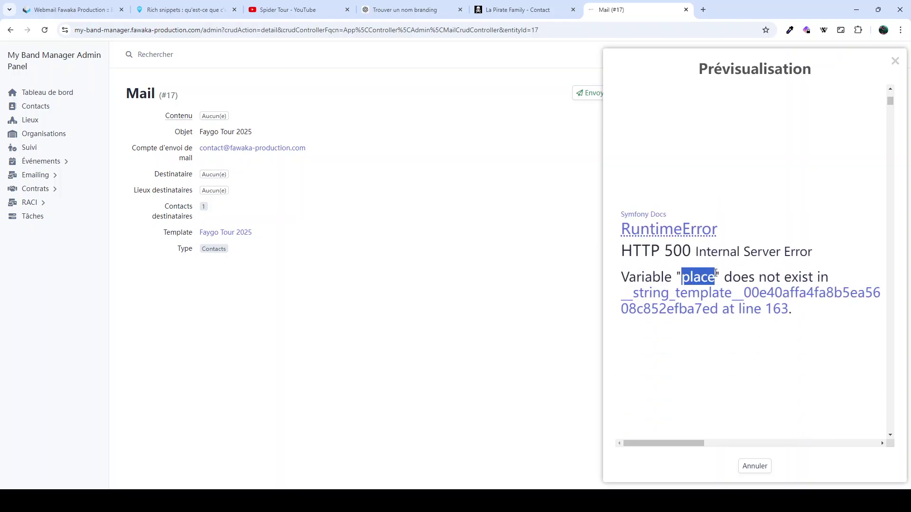
left_click(688, 266)
left_click(895, 61)
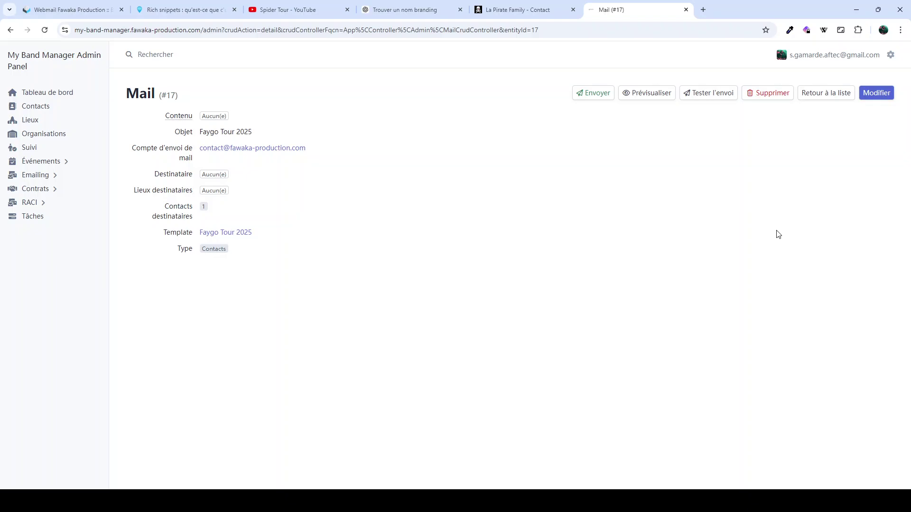
Edit the Faygo Tour 2025 mail, replace its destination contact with FestiDay's as the destination place, and save the changes
left_click(824, 94)
scroll(843, 440, "down", 3)
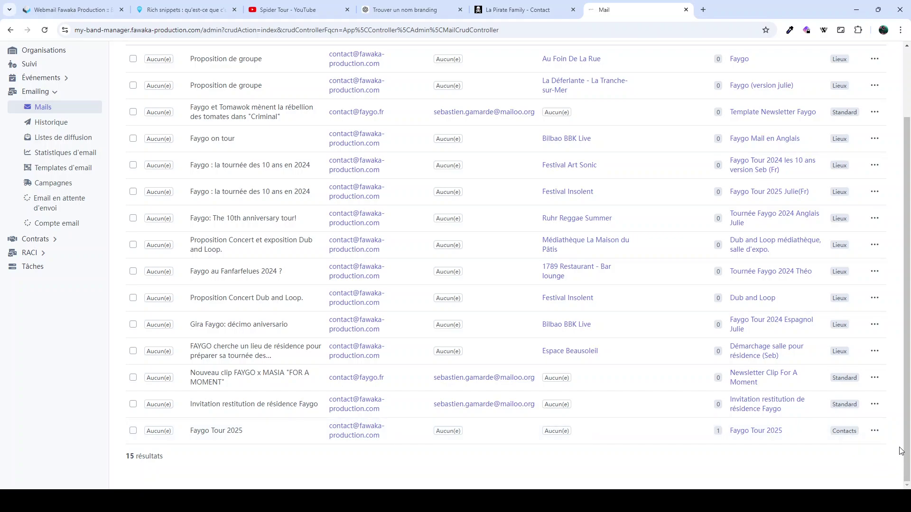
left_click(877, 434)
left_click(825, 400)
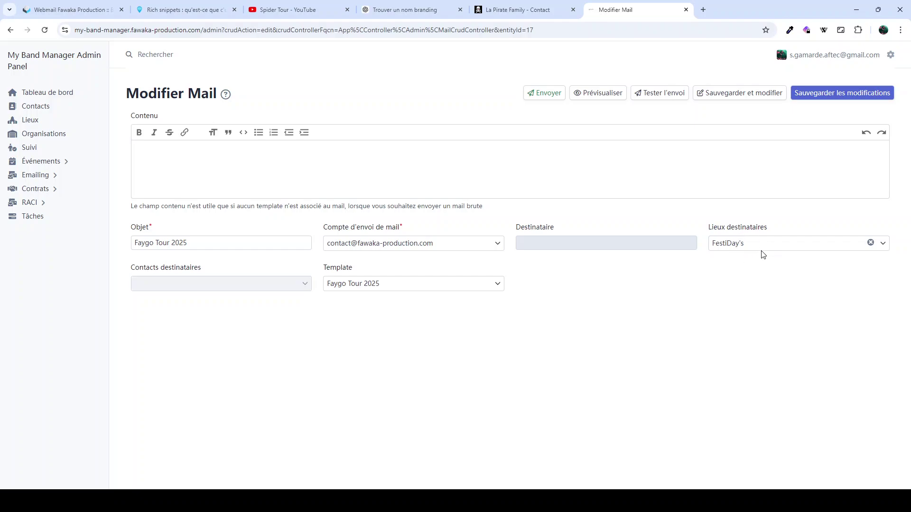
left_click(749, 245)
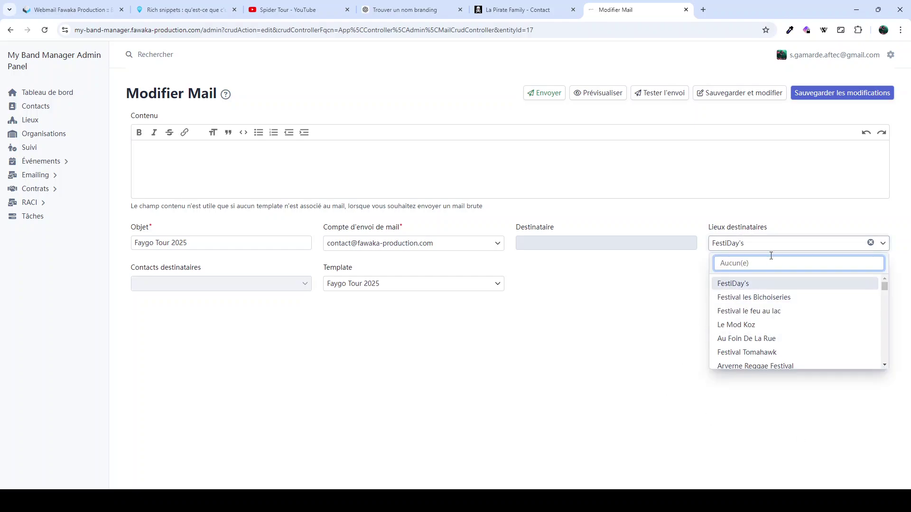
key("Down")
key("Down")
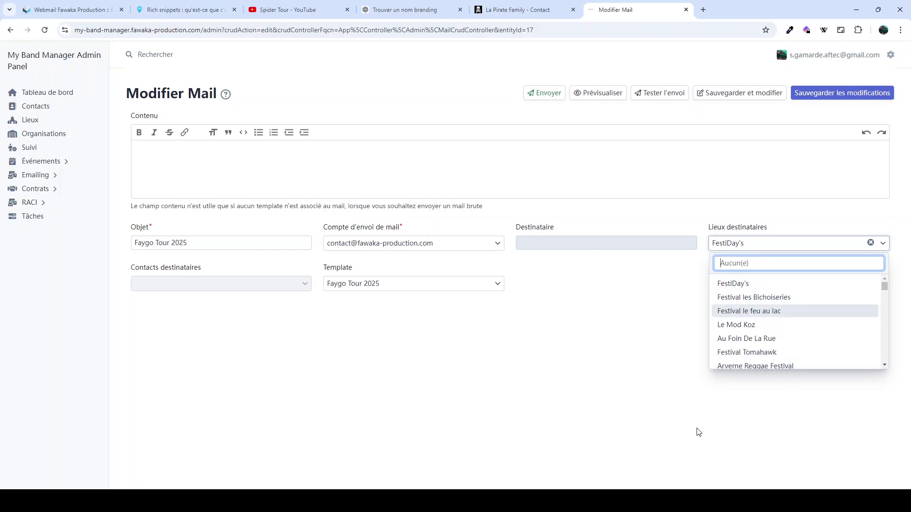
left_click(741, 284)
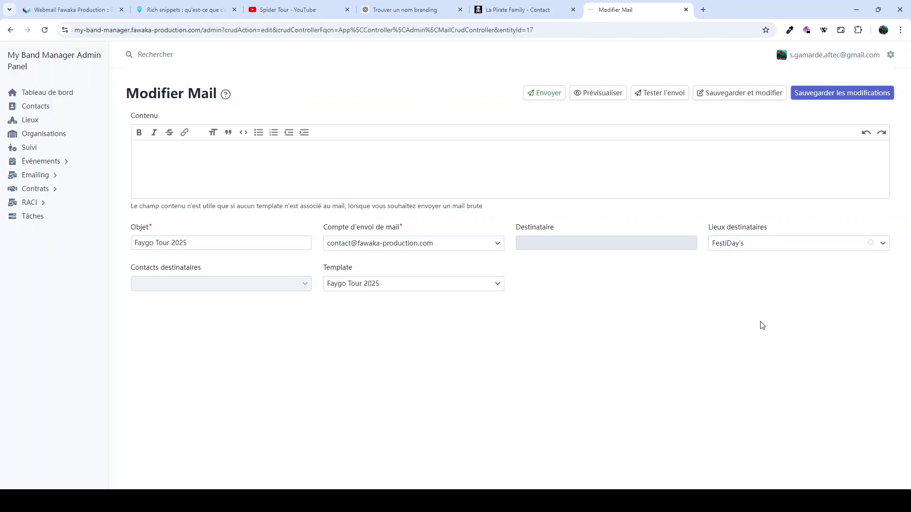
left_click(837, 244)
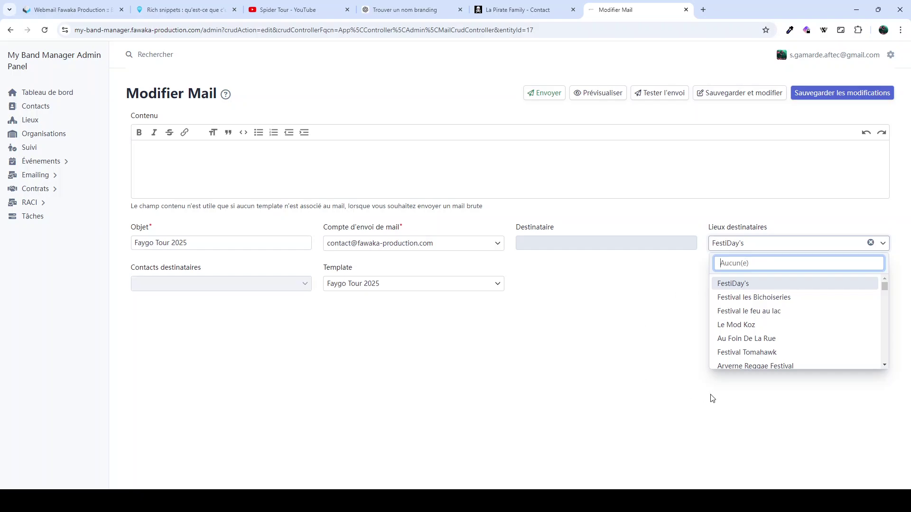
left_click(838, 227)
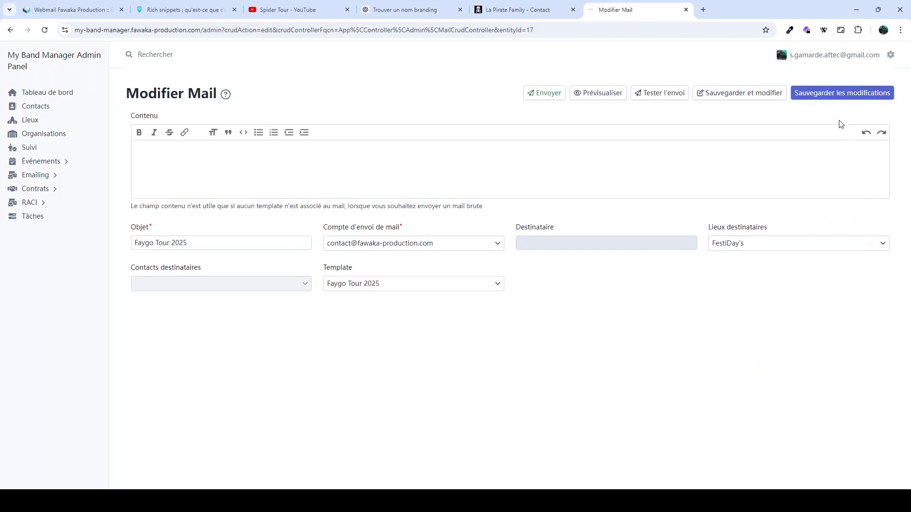
left_click(834, 96)
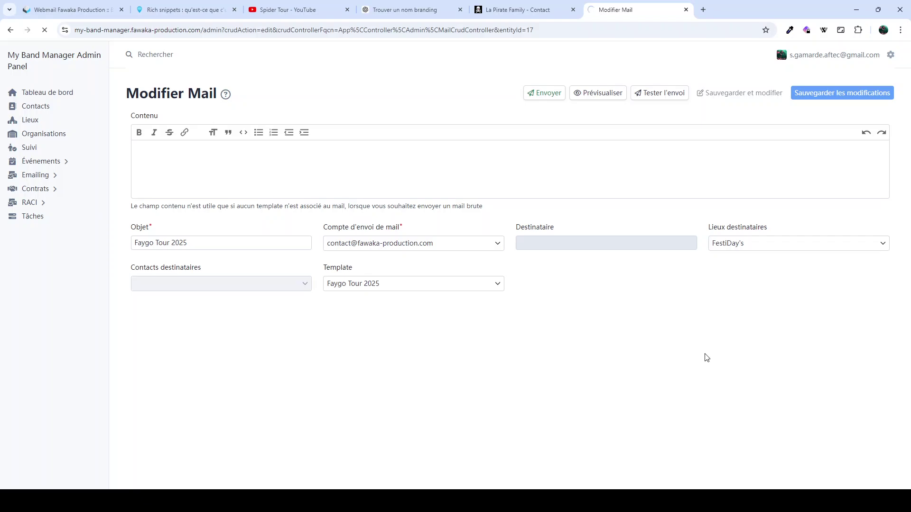
Open the details of the Faygo Tour 2025 mail addressed to FestiDay's and preview its content
scroll(705, 355, "down", 3)
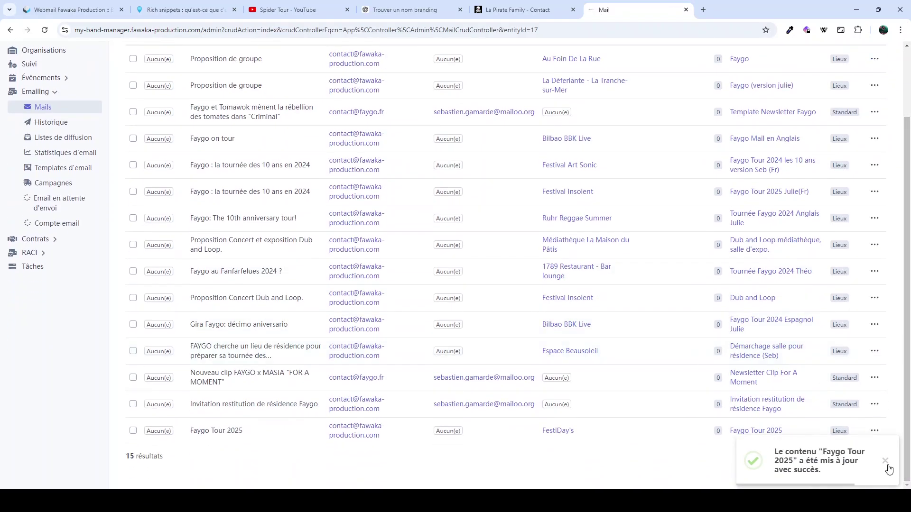
left_click(886, 462)
left_click(868, 431)
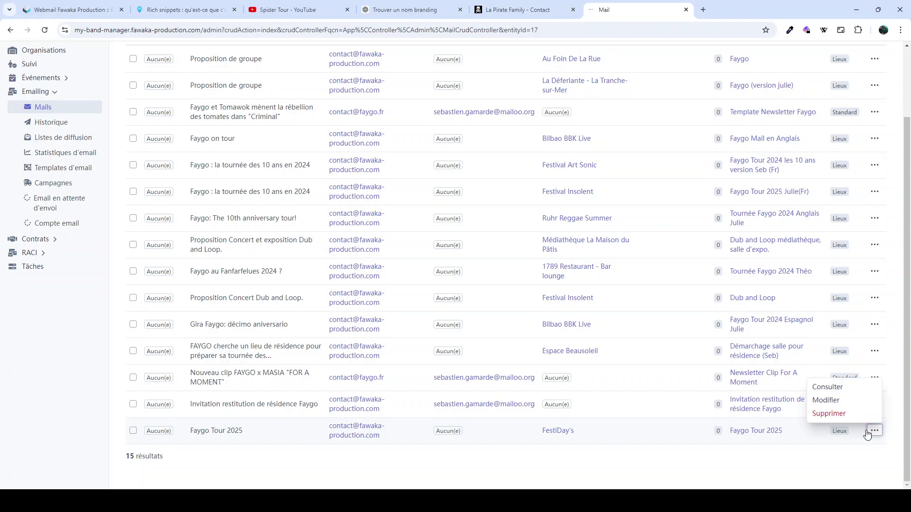
left_click(828, 388)
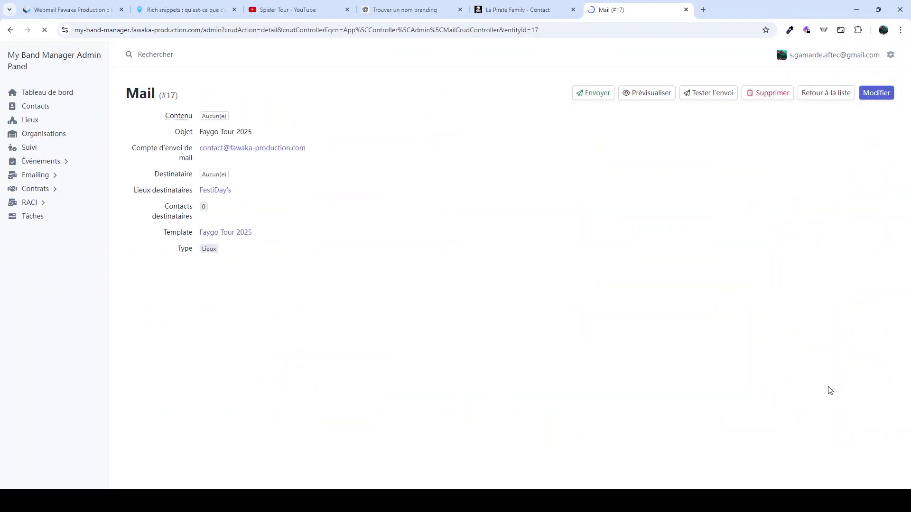
left_click(656, 96)
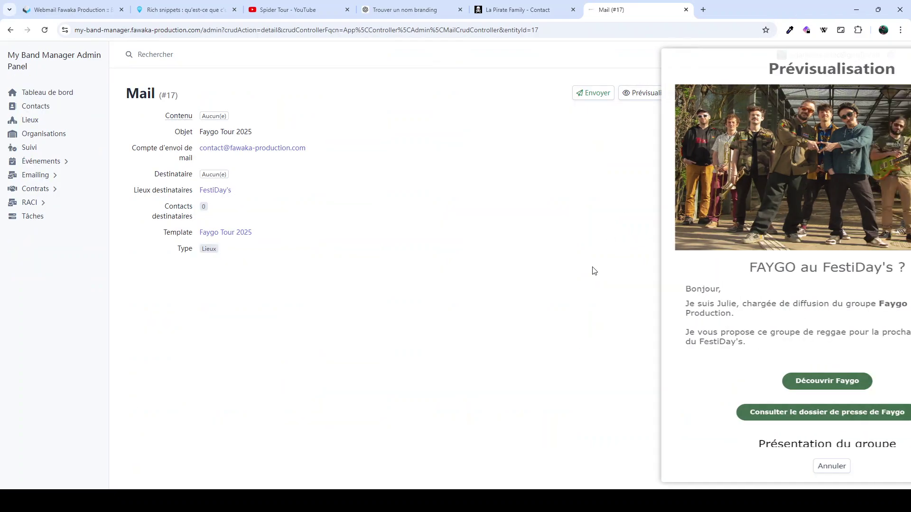
Read through the whole FestiDay's mail preview, from the introduction to the upcoming concerts and social links, and close it
scroll(704, 317, "down", 20)
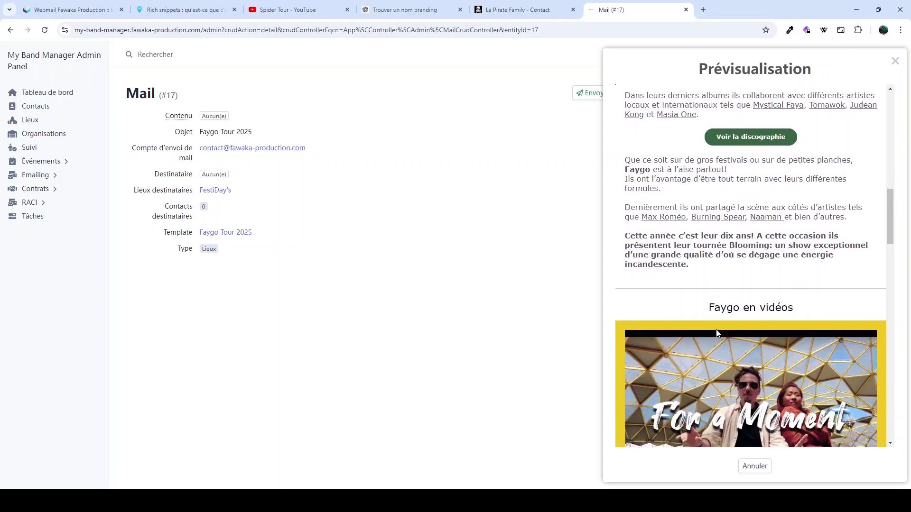
scroll(716, 329, "down", 15)
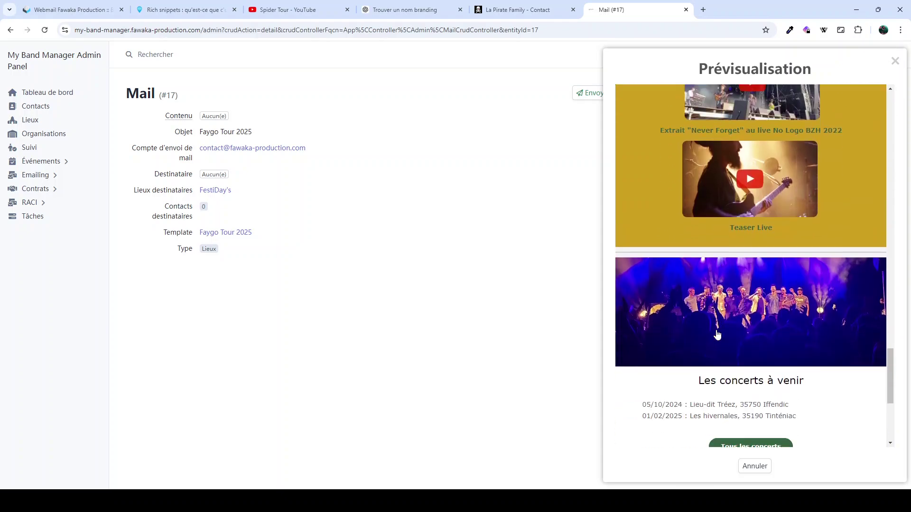
scroll(716, 333, "up", 3)
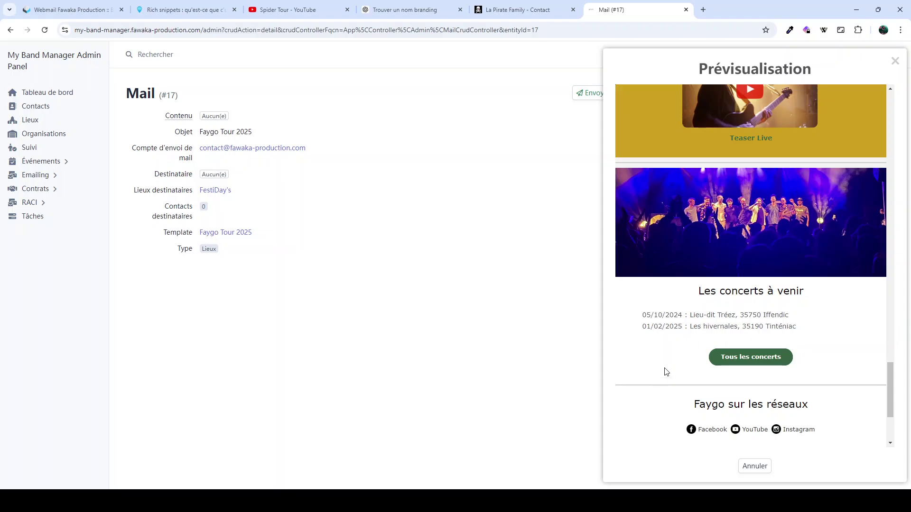
scroll(663, 372, "down", 3)
scroll(665, 371, "up", 5)
scroll(665, 372, "up", 15)
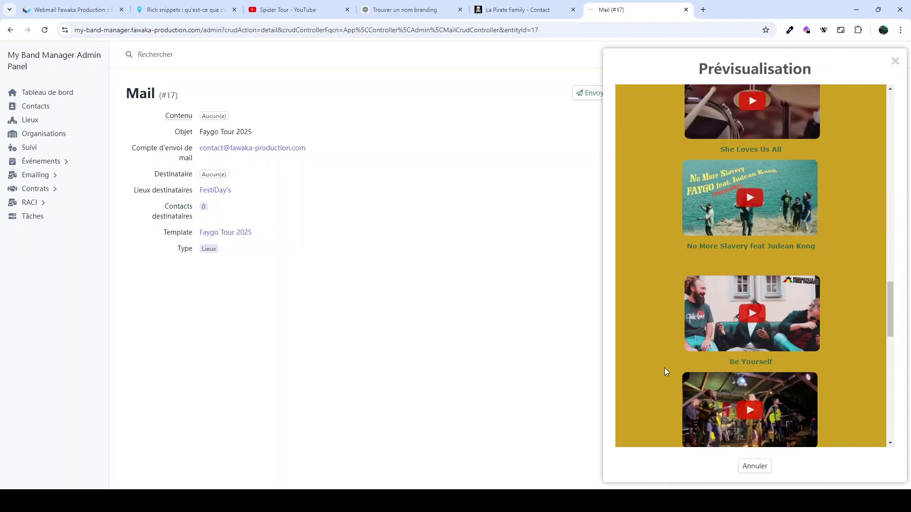
scroll(763, 185, "up", 2)
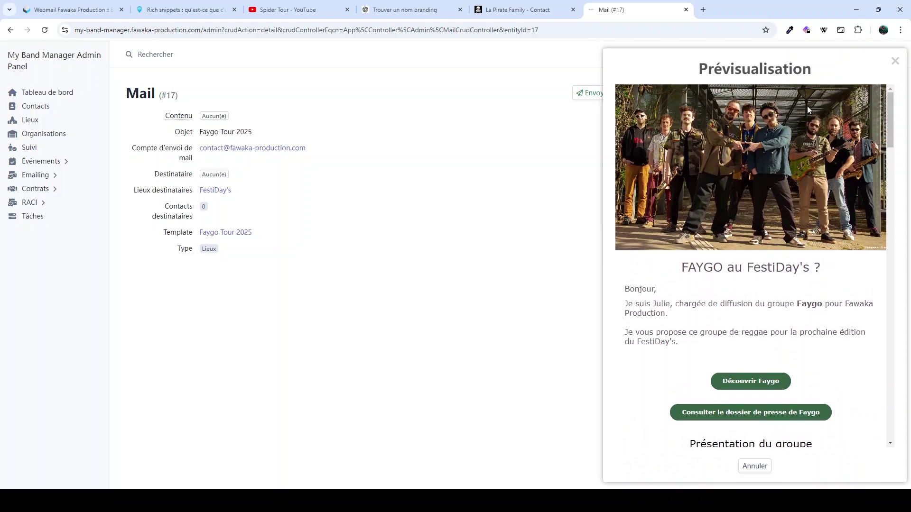
left_click(895, 62)
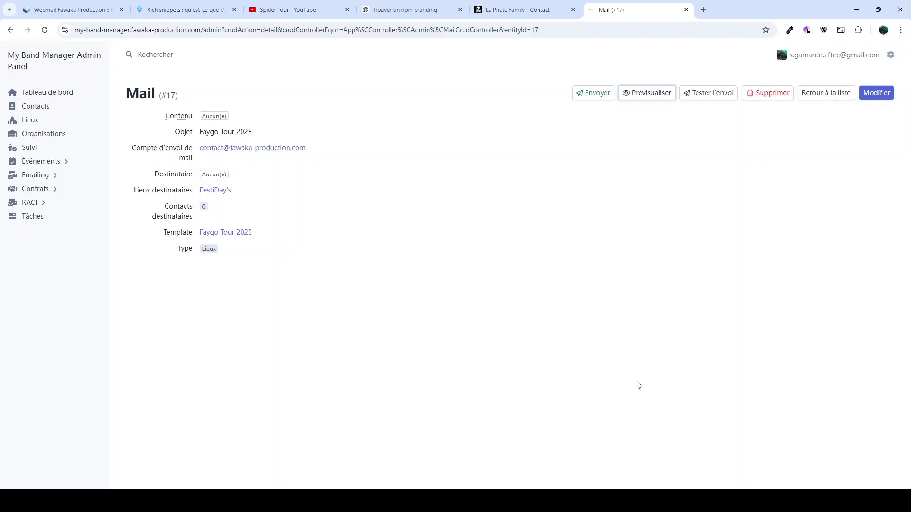
Edit the Faygo Tour 2025 mail, clear its destination place so it has no recipient, and save the changes
left_click(825, 95)
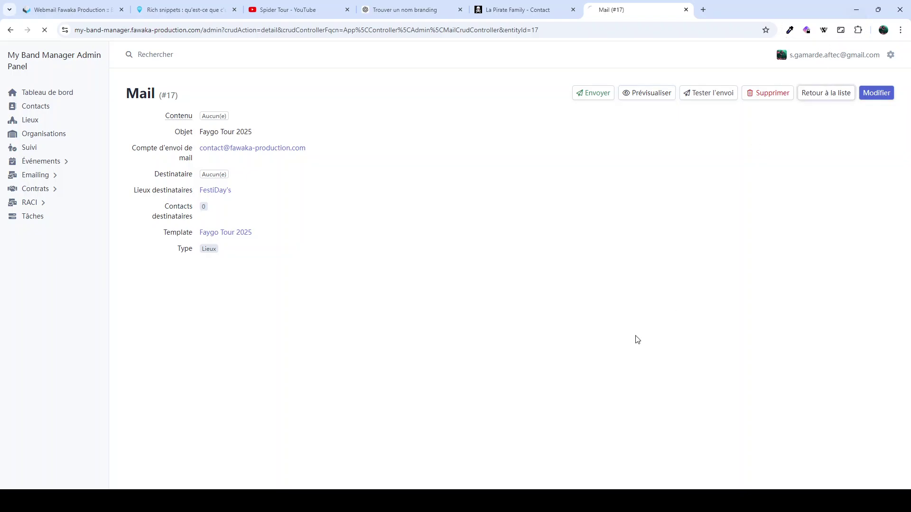
scroll(636, 339, "down", 3)
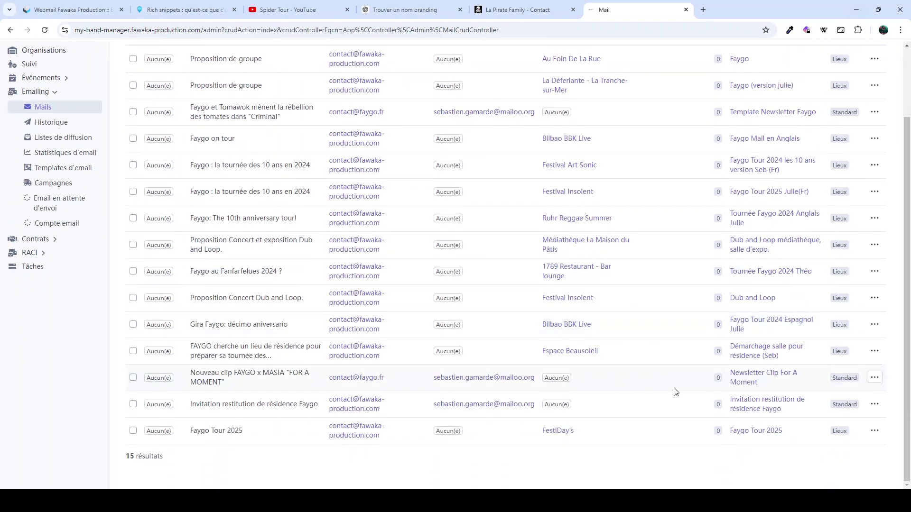
left_click(874, 431)
left_click(831, 405)
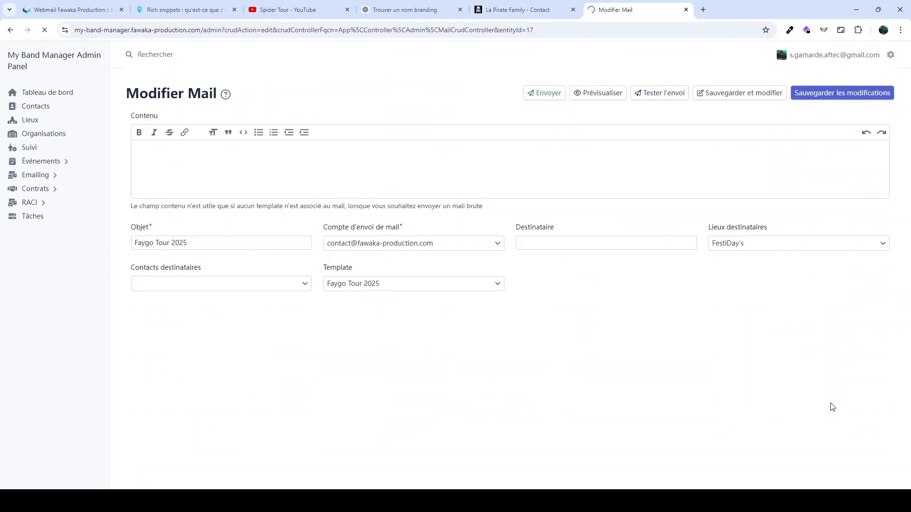
left_click(758, 247)
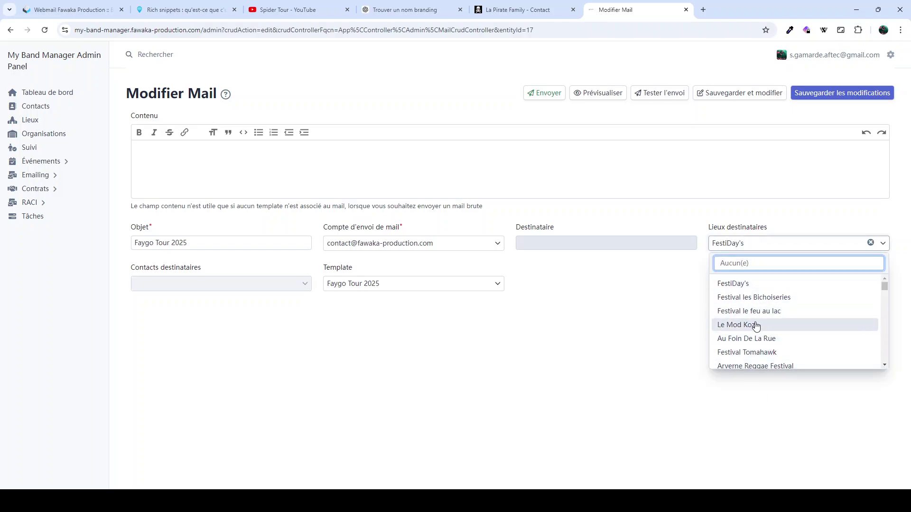
left_click(603, 353)
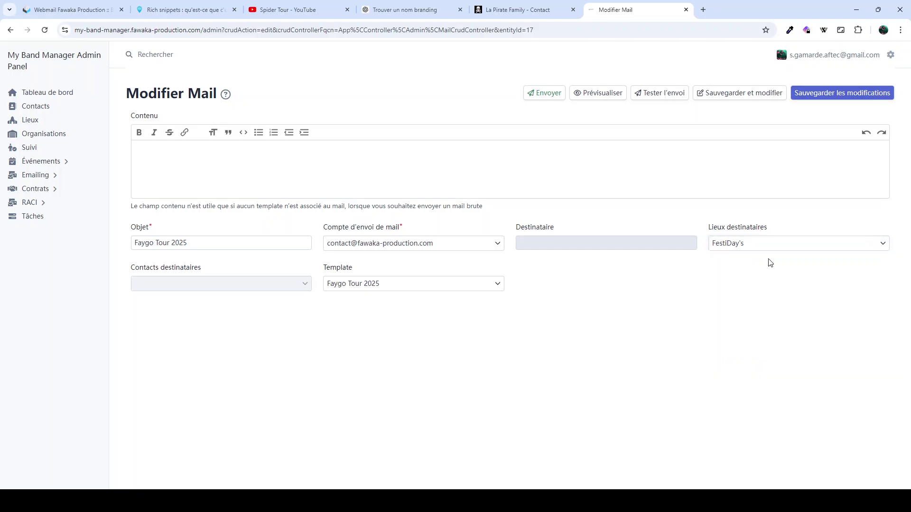
left_click(713, 247)
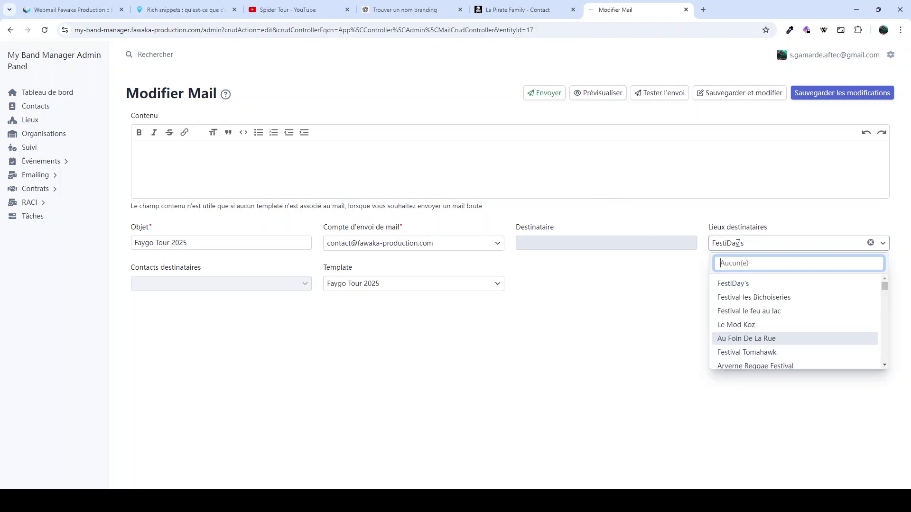
left_click(673, 382)
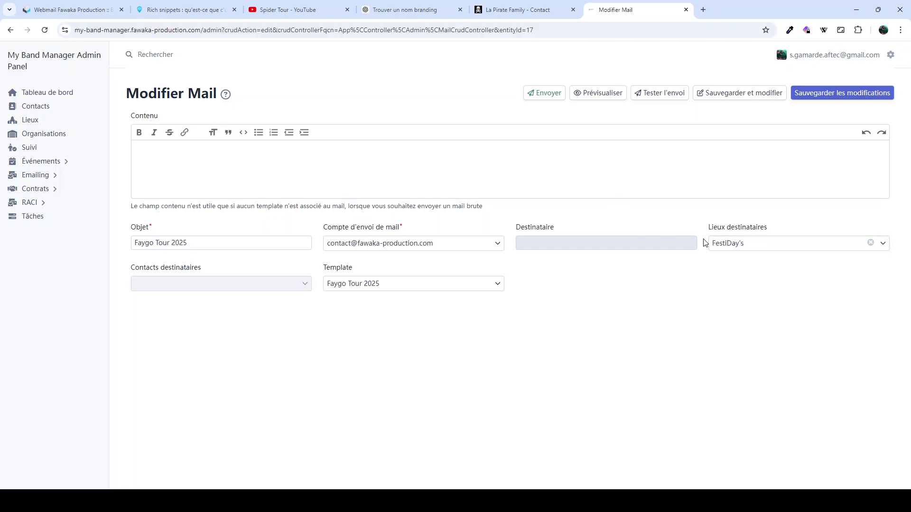
left_click(868, 244)
left_click(821, 94)
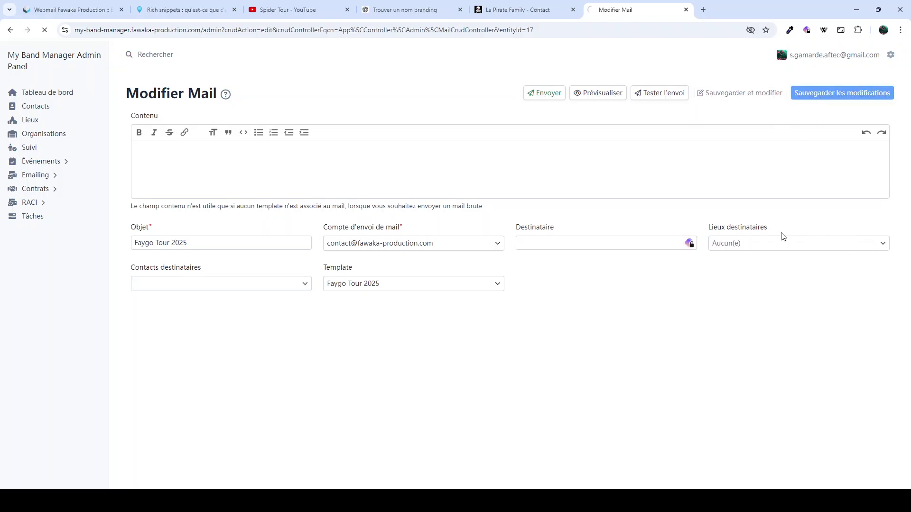
Open the details of the Faygo Tour 2025 mail without recipients, preview its content, and close the preview
scroll(739, 287, "down", 3)
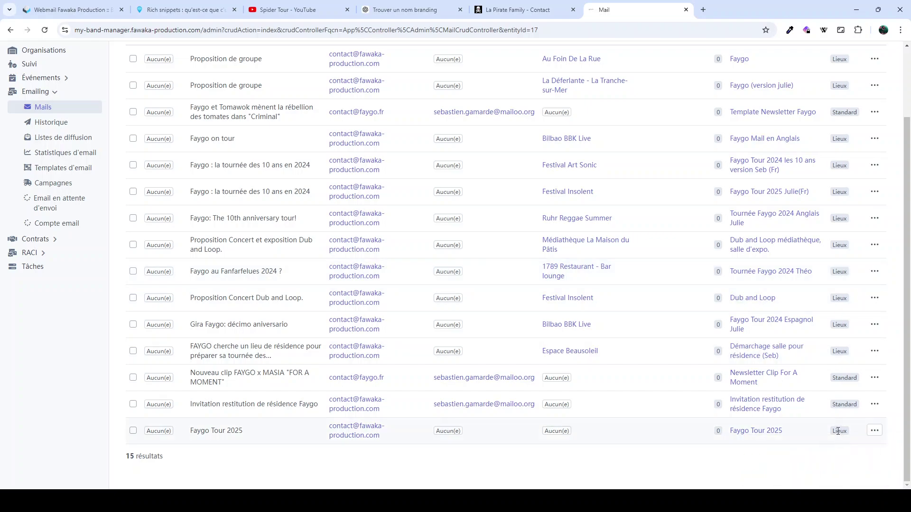
left_click(874, 430)
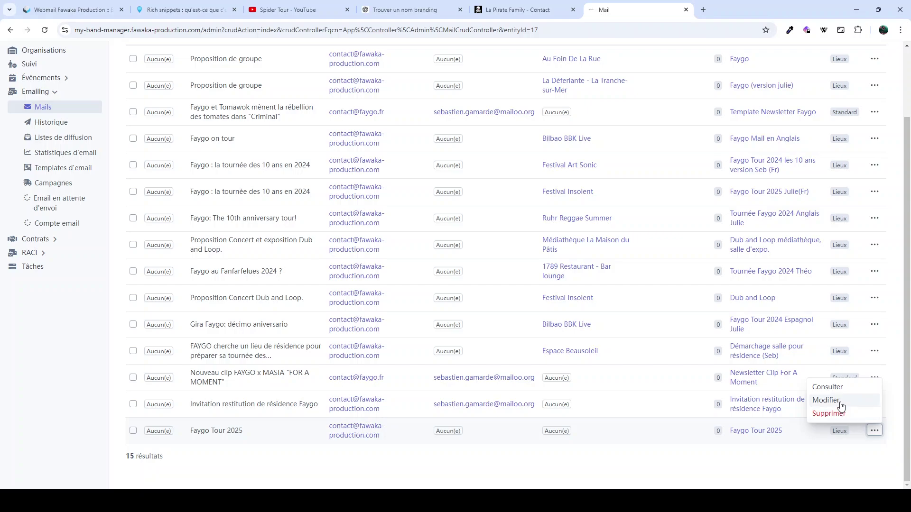
left_click(828, 387)
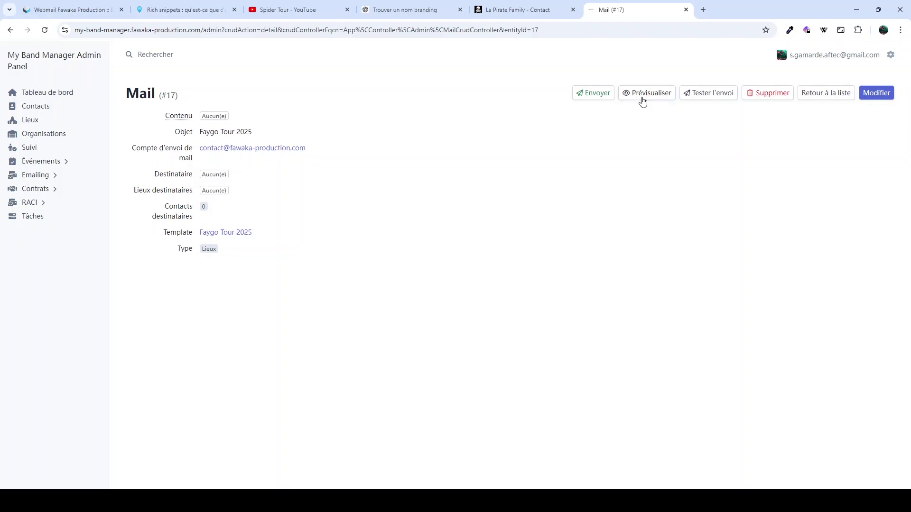
left_click(646, 93)
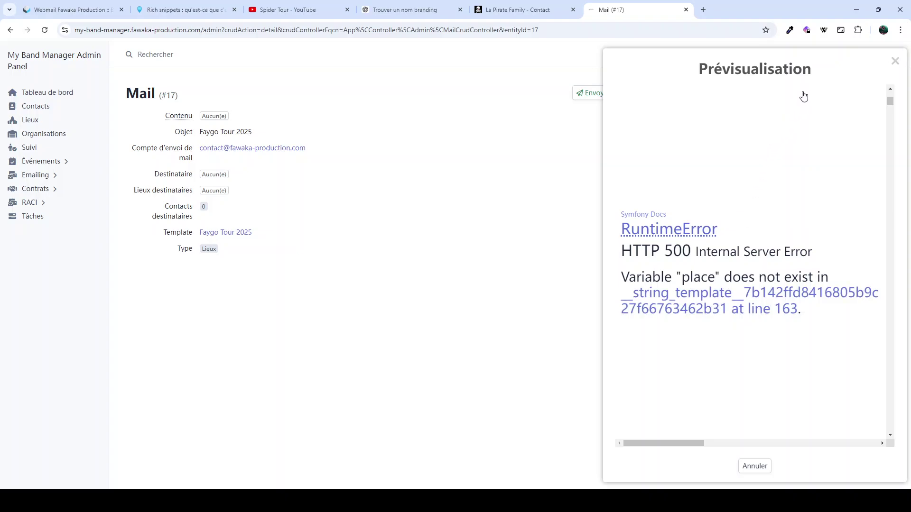
left_click(895, 61)
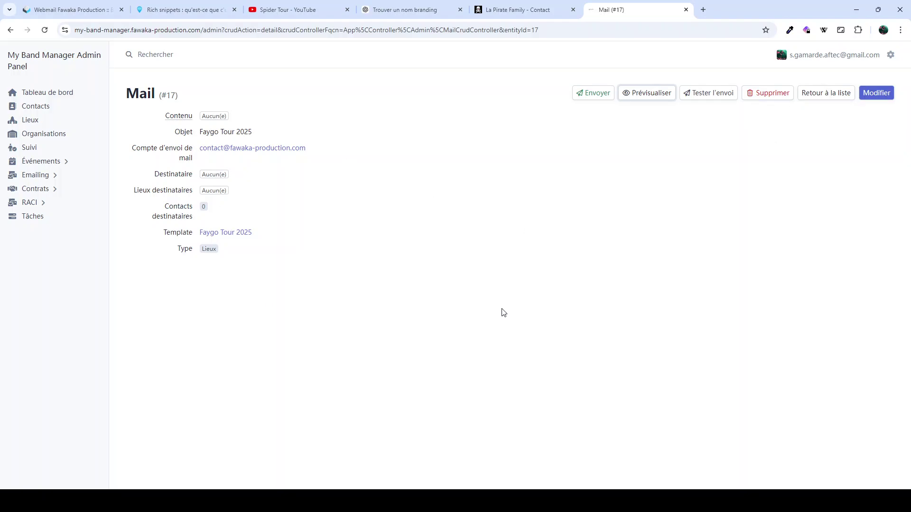
Edit the Faygo Tour 2025 mail again, choose FestiDay's as the destination place, and save the changes
left_click(809, 98)
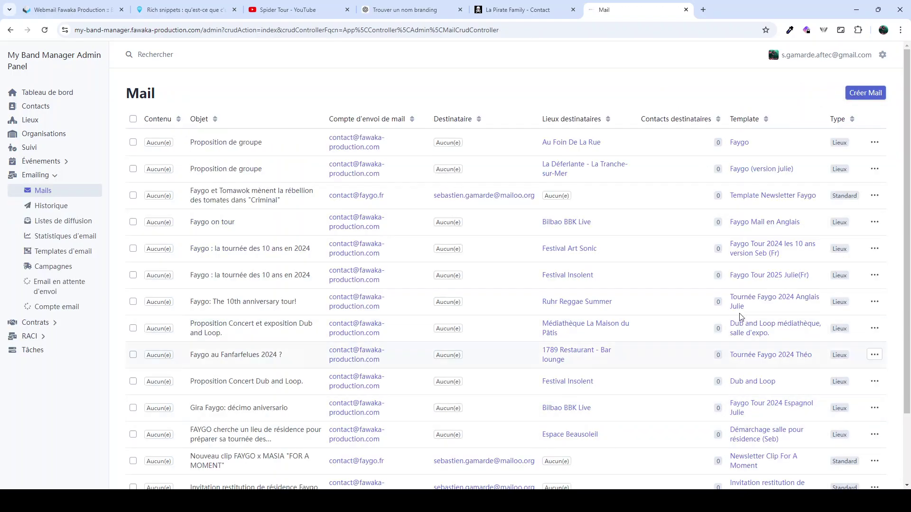
scroll(840, 398, "down", 3)
left_click(875, 430)
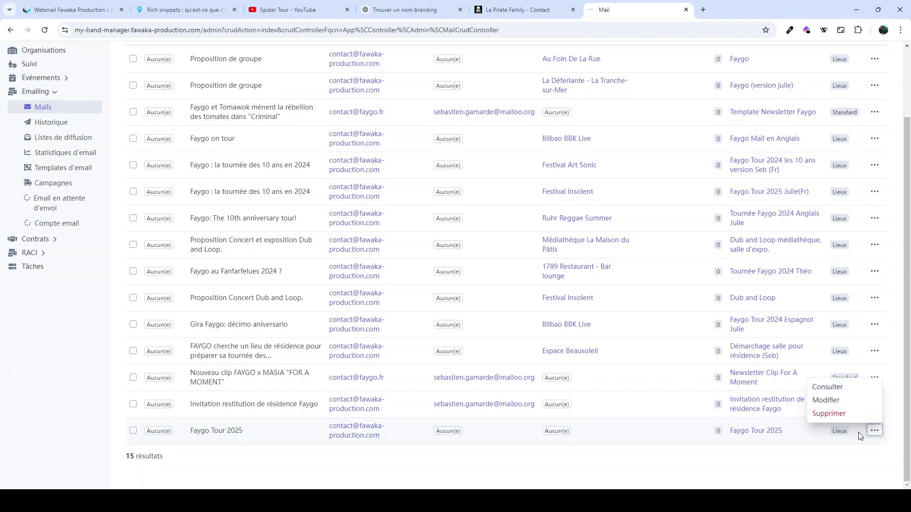
left_click(834, 404)
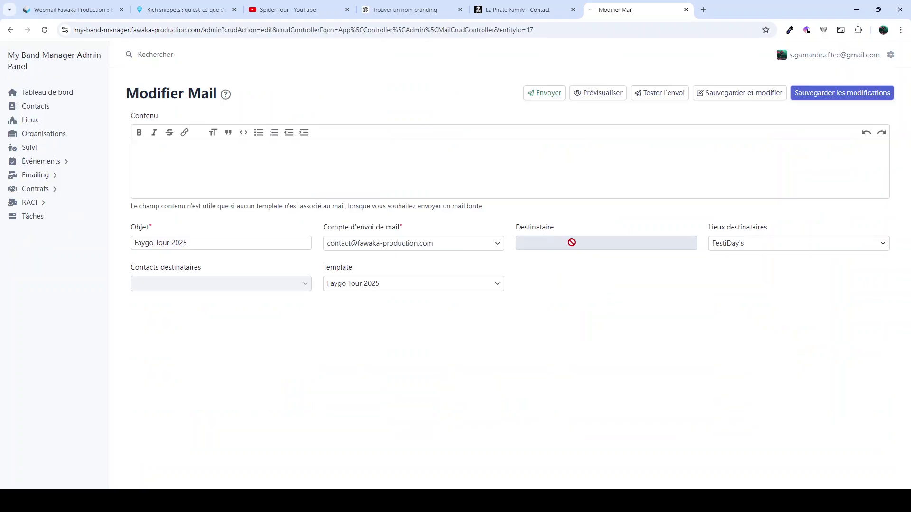
left_click(767, 252)
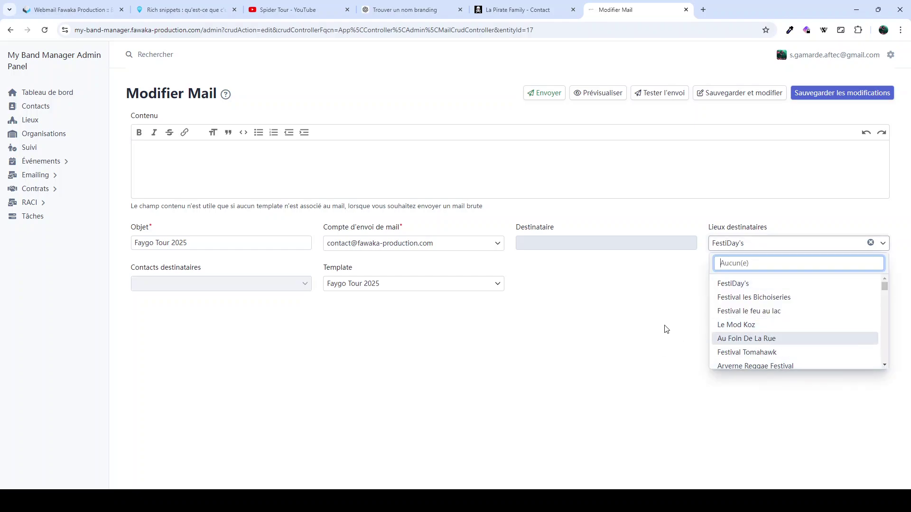
left_click(738, 286)
left_click(814, 97)
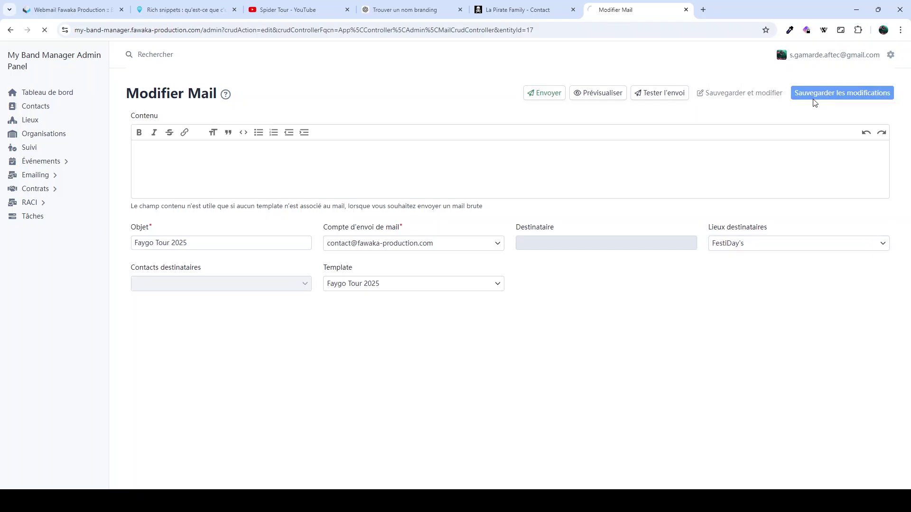
Preview the Faygo Tour 2025 mail for FestiDay's from its details, skim the band presentation and introduction, and close the preview
scroll(835, 379, "down", 3)
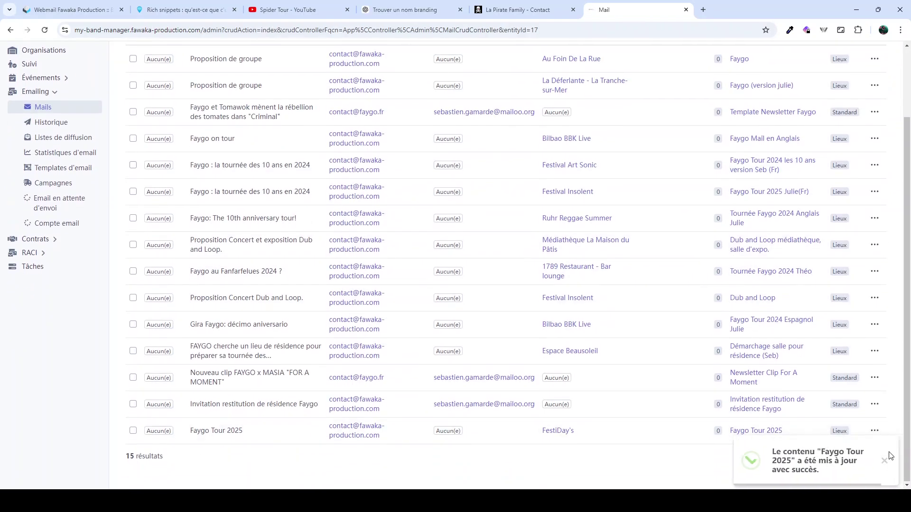
left_click(874, 431)
left_click(828, 386)
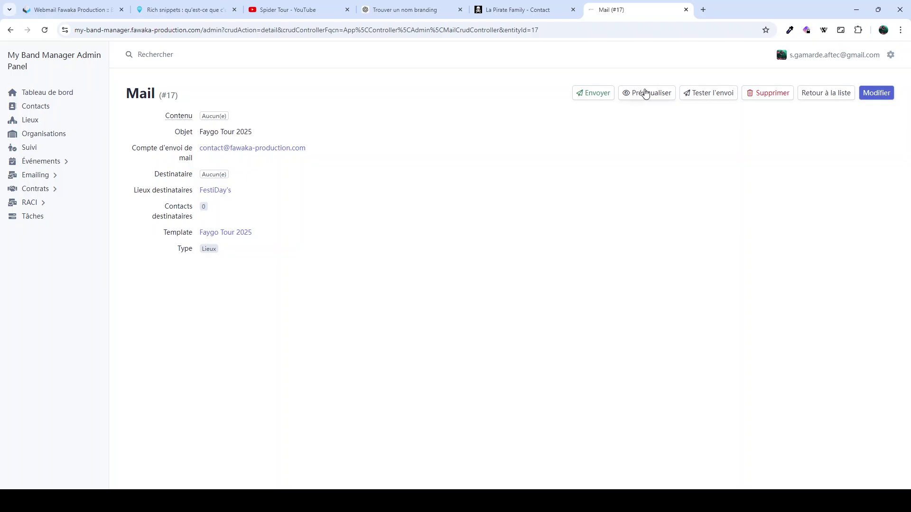
left_click(659, 94)
scroll(717, 345, "down", 15)
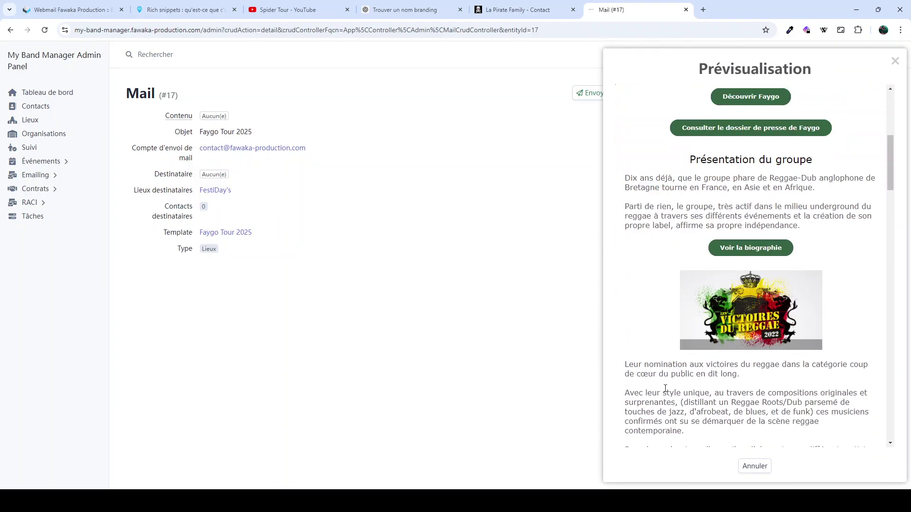
scroll(725, 353, "up", 15)
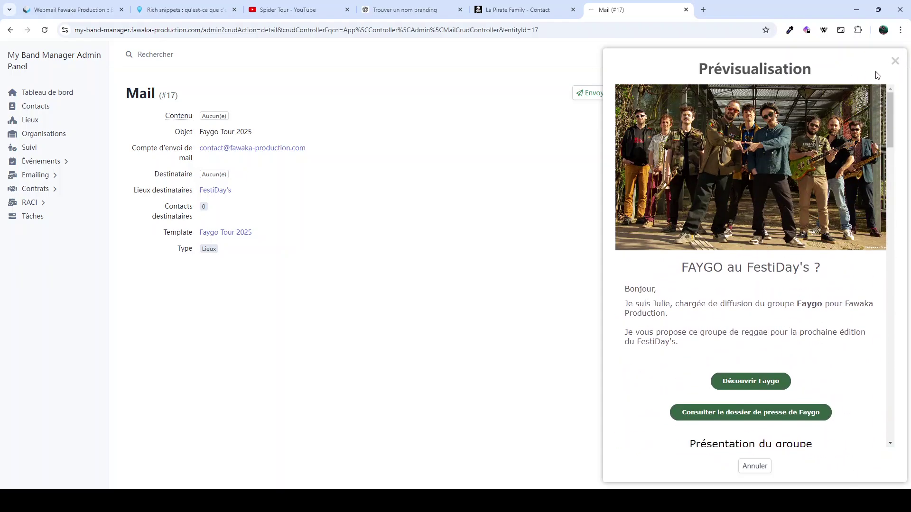
left_click(895, 60)
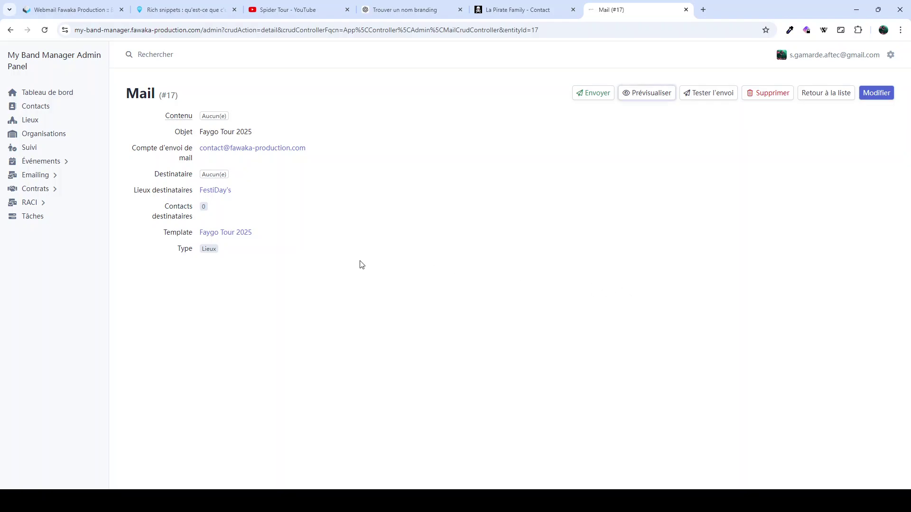